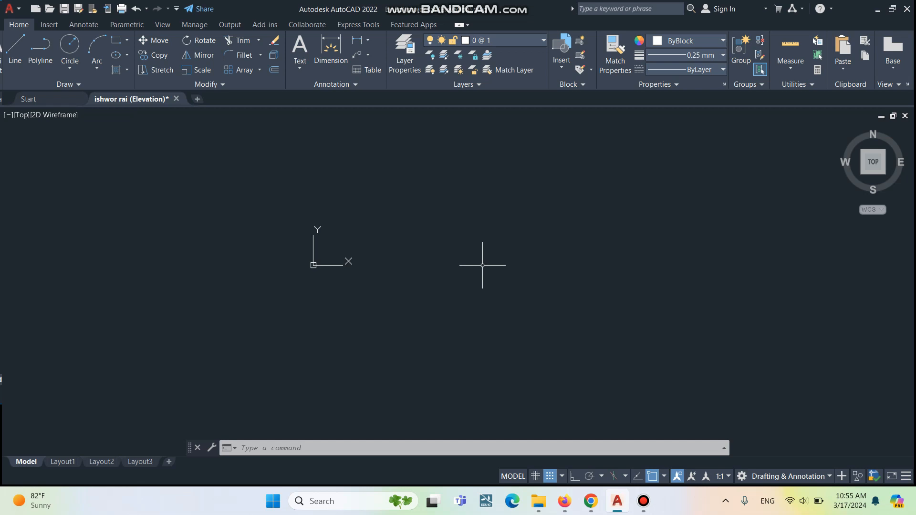
Turn on Ortho mode for the drawing
{"action": "key", "text": "F8"}
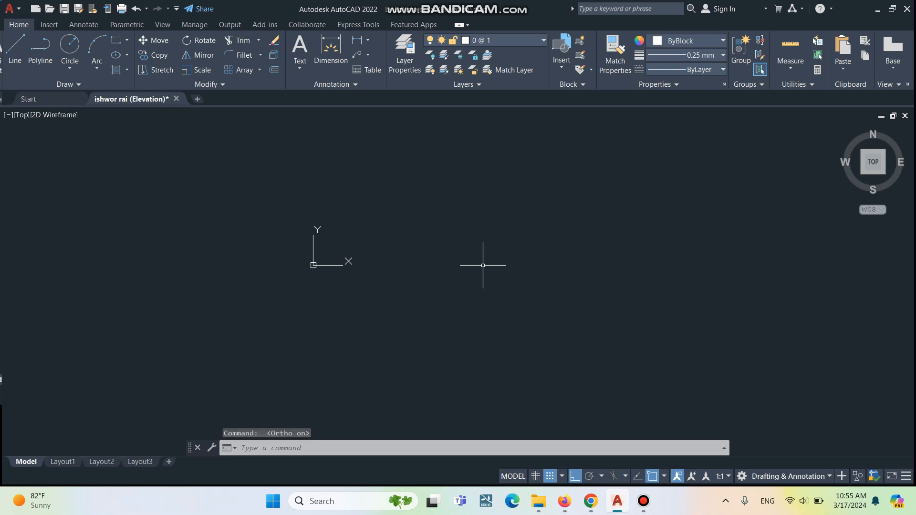
{"action": "key", "text": "Escape"}
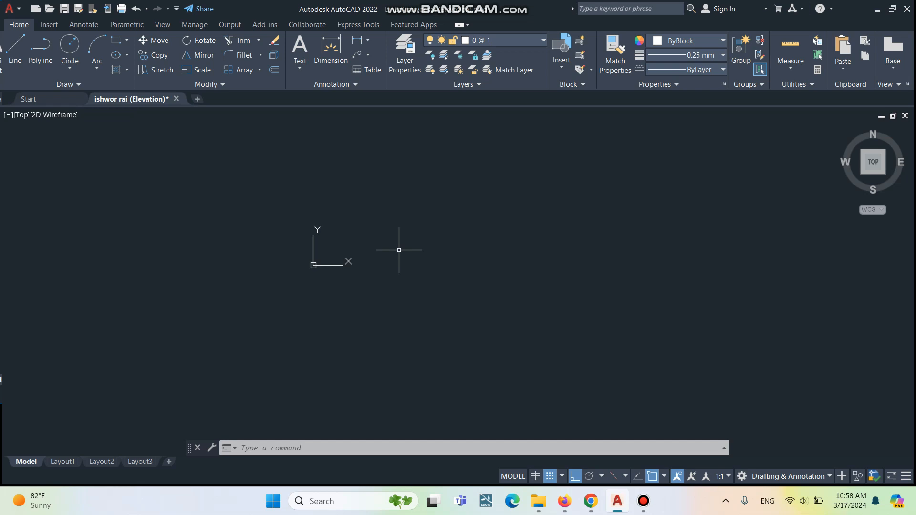
{"action": "scroll", "coordinate": [347, 245], "scroll_direction": "down", "scroll_amount": 1}
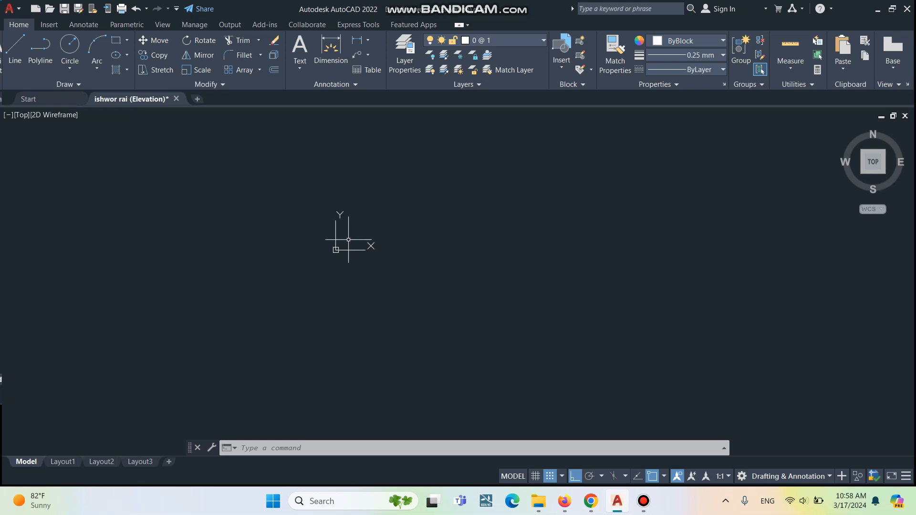
{"action": "middle_click_drag", "start_coordinate": [358, 256], "coordinate": [372, 292]}
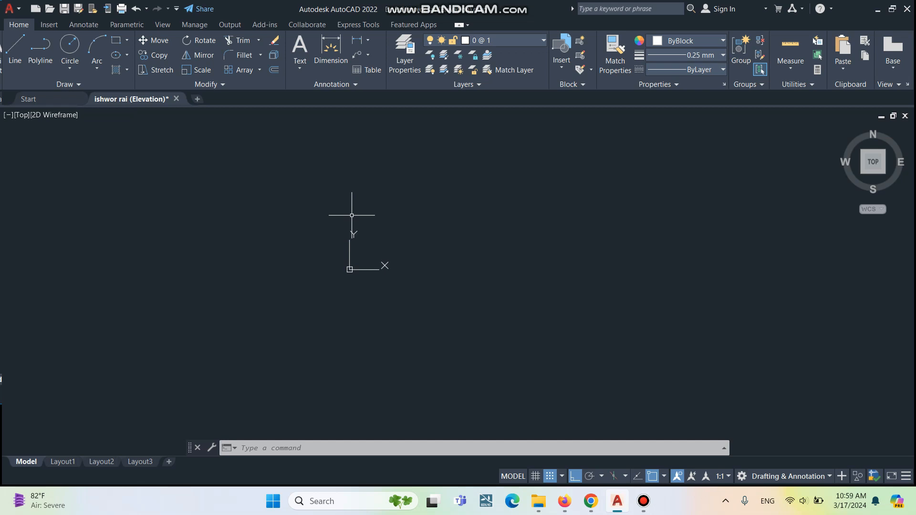
{"action": "key", "text": "Escape"}
{"action": "key", "text": "Escape"}
{"action": "key", "text": "Escape"}
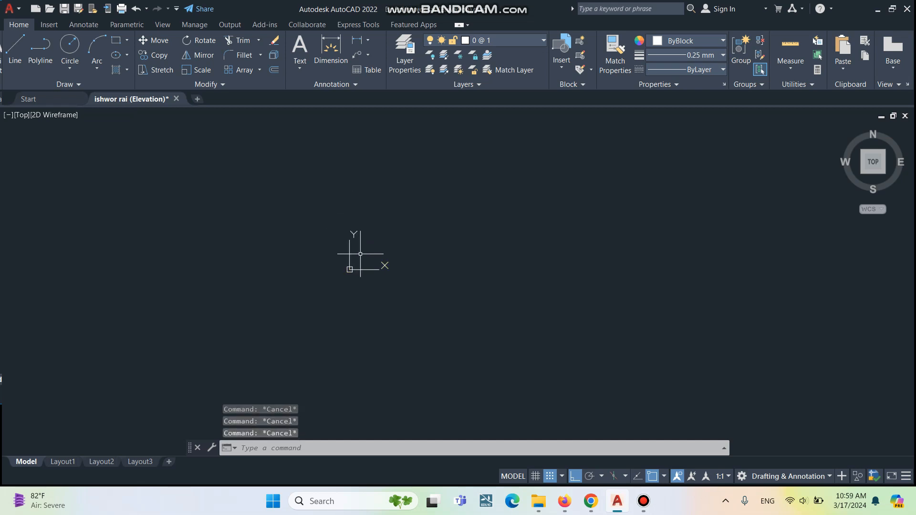
{"action": "scroll", "coordinate": [356, 260], "scroll_direction": "up", "scroll_amount": 5}
{"action": "scroll", "coordinate": [291, 338], "scroll_direction": "up", "scroll_amount": 4}
{"action": "scroll", "coordinate": [308, 301], "scroll_direction": "up", "scroll_amount": 5}
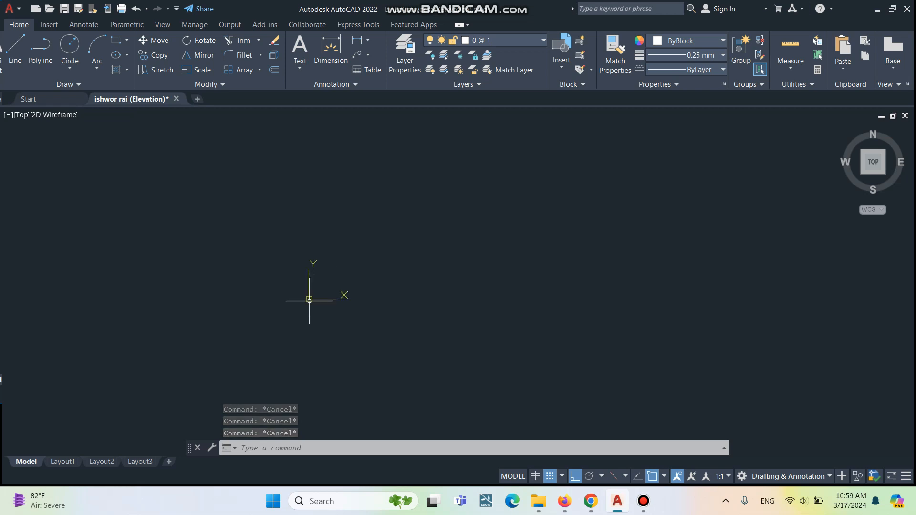
{"action": "middle_click_drag", "start_coordinate": [278, 299], "coordinate": [281, 299]}
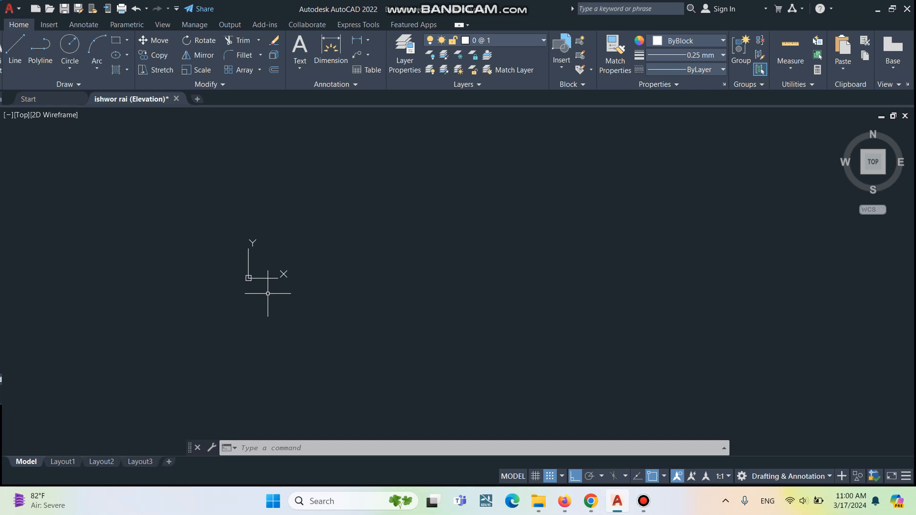
{"action": "mouse_move", "coordinate": [267, 293]}
{"action": "middle_mouse_down"}
{"action": "mouse_move", "coordinate": [224, 287]}
{"action": "mouse_move", "coordinate": [263, 308]}
{"action": "middle_mouse_up"}
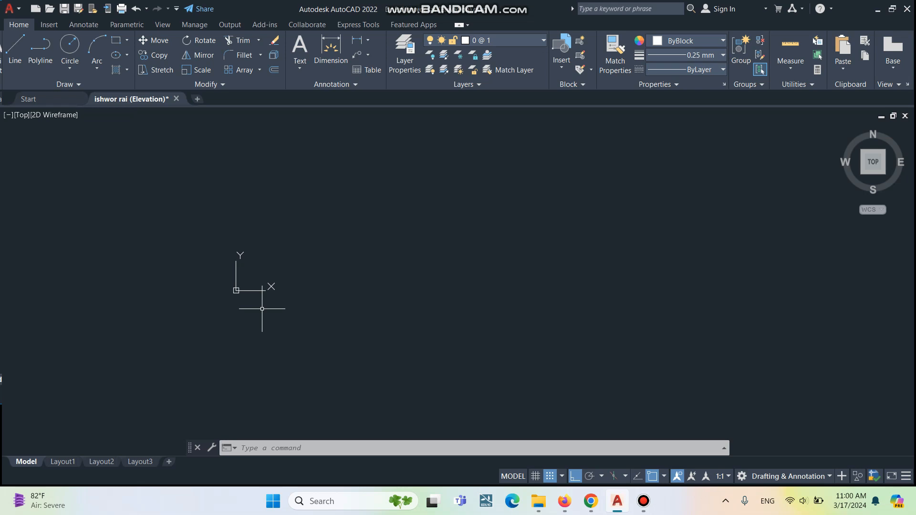
Draw a horizontal line 10' long just beside the origin with the Line command
{"action": "type", "text": "l"}
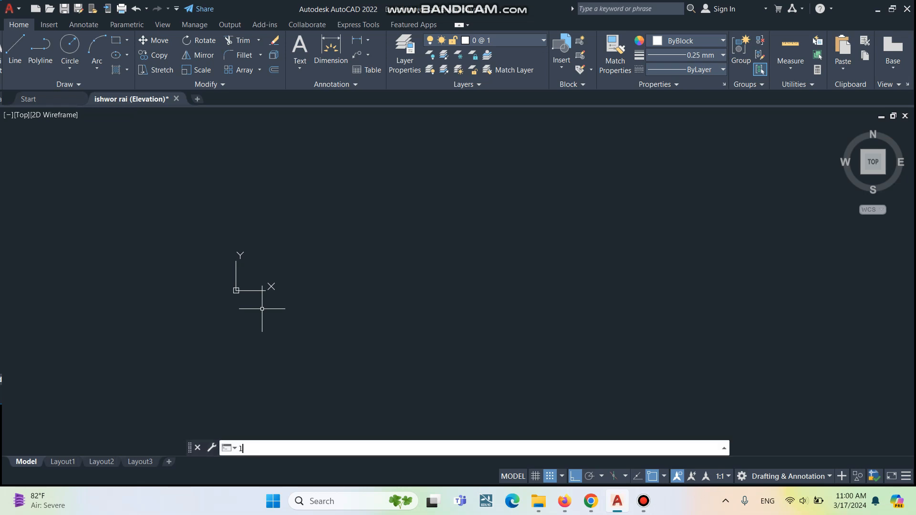
{"action": "key", "text": "Return"}
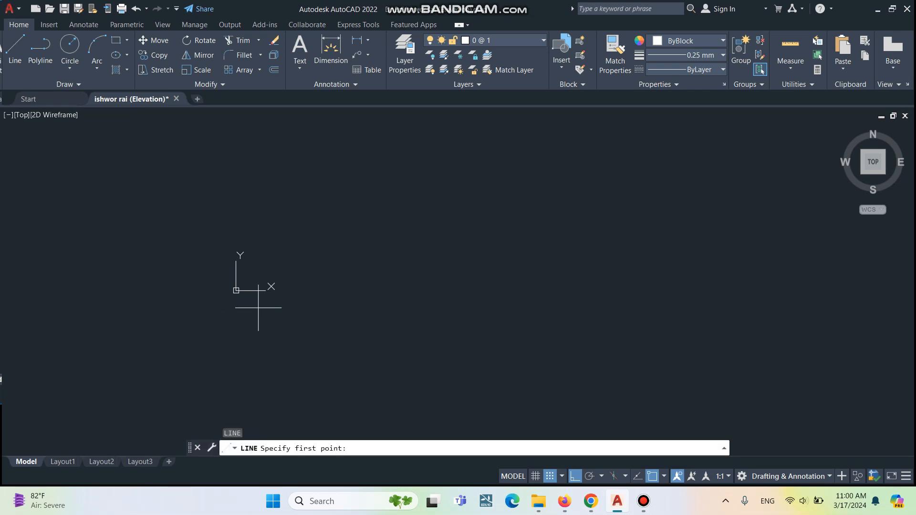
{"action": "middle_click_drag", "start_coordinate": [280, 318], "coordinate": [252, 304]}
{"action": "left_click", "coordinate": [259, 283]}
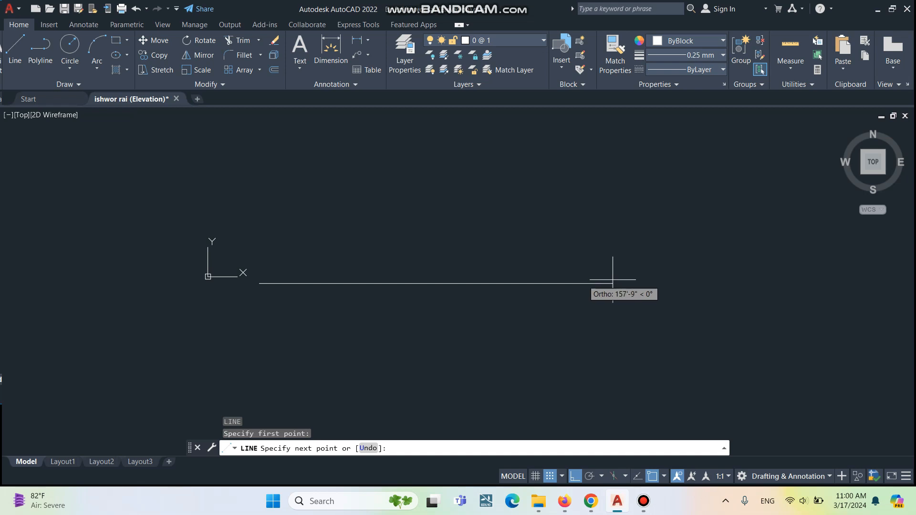
{"action": "type", "text": "0'"}
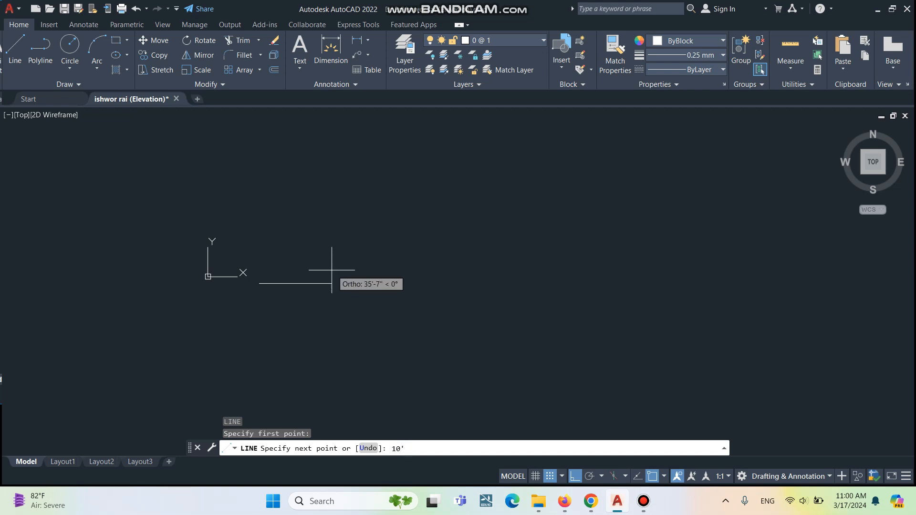
{"action": "key", "text": "Return"}
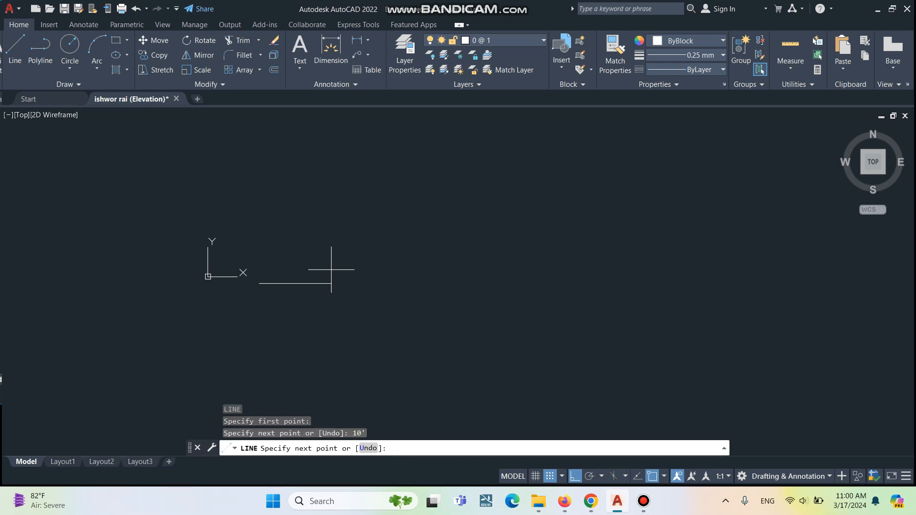
{"action": "key", "text": "Escape"}
{"action": "key", "text": "Escape"}
{"action": "key", "text": "Escape"}
{"action": "key", "text": "Escape"}
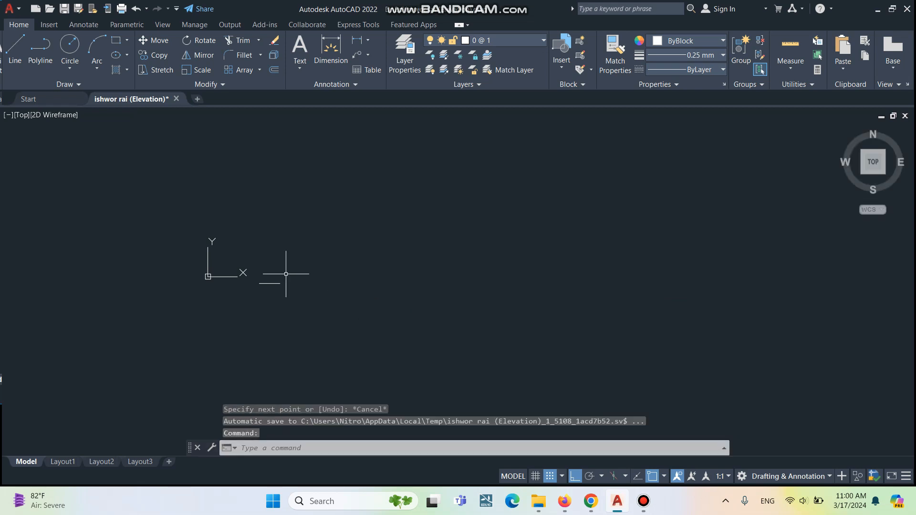
Draw a circle with a 5' radius centred on the horizontal line, nearer its left end
{"action": "scroll", "coordinate": [267, 282], "scroll_direction": "up", "scroll_amount": 6}
{"action": "scroll", "coordinate": [266, 284], "scroll_direction": "up", "scroll_amount": 4}
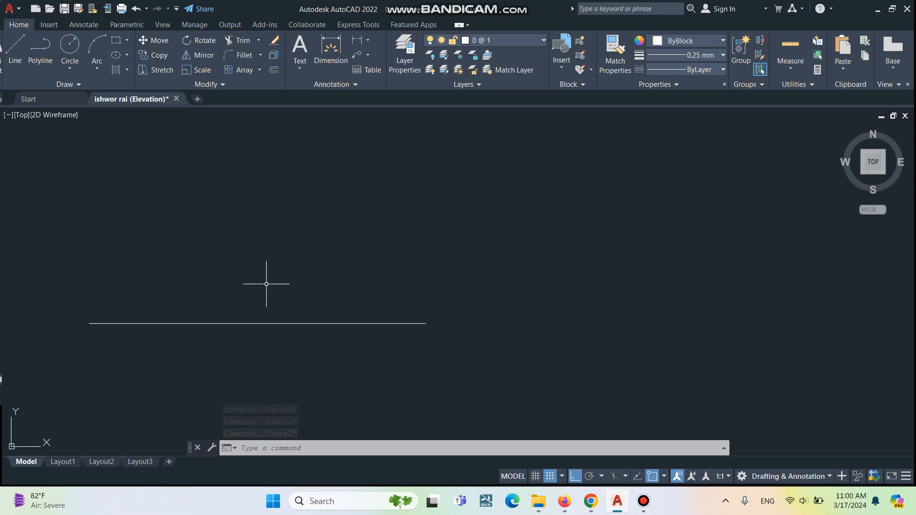
{"action": "scroll", "coordinate": [317, 286], "scroll_direction": "down", "scroll_amount": 4}
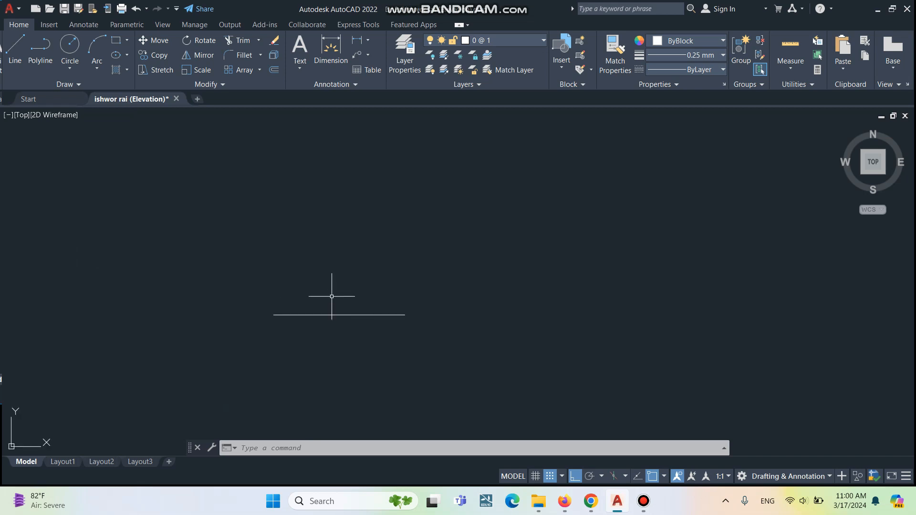
{"action": "scroll", "coordinate": [326, 297], "scroll_direction": "up", "scroll_amount": 2}
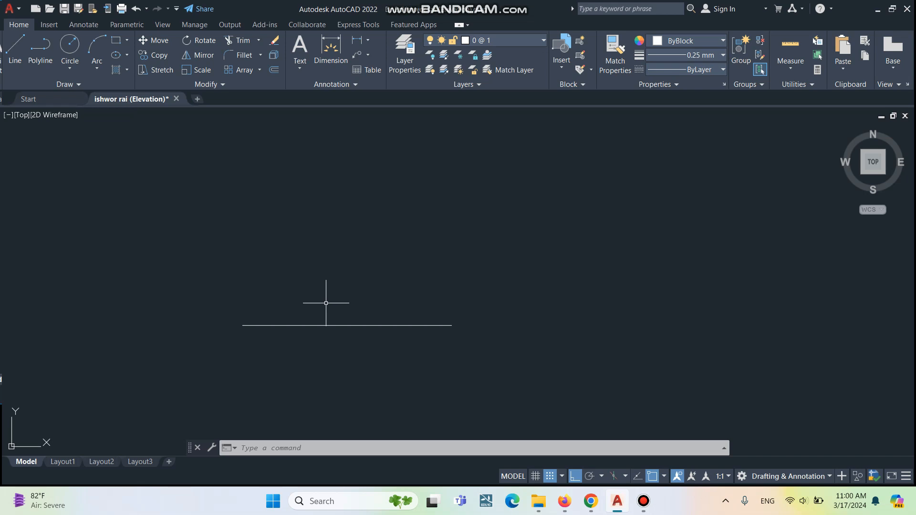
{"action": "type", "text": "c"}
{"action": "key", "text": "Return"}
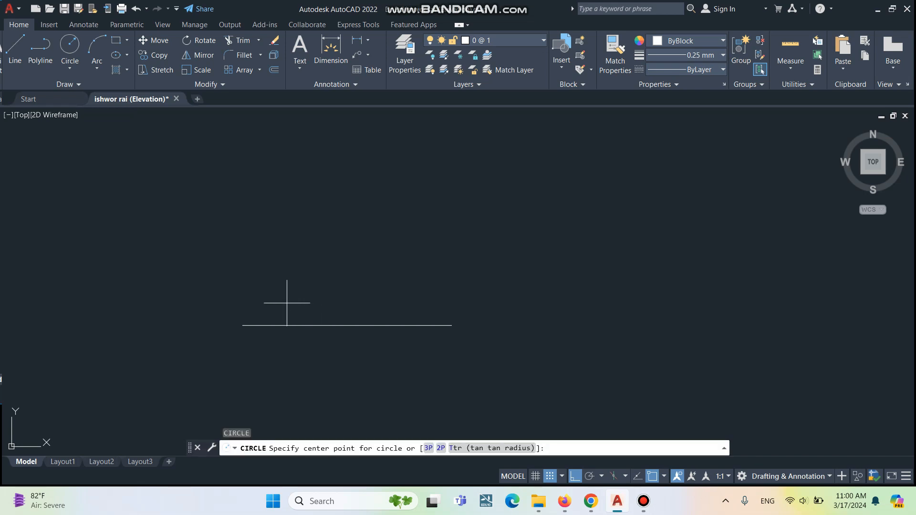
{"action": "left_click", "coordinate": [305, 325]}
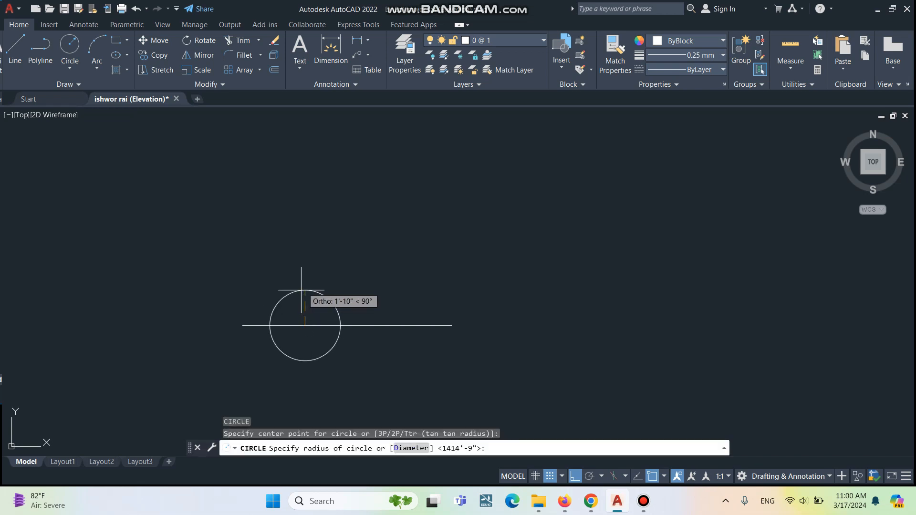
{"action": "type", "text": "5"}
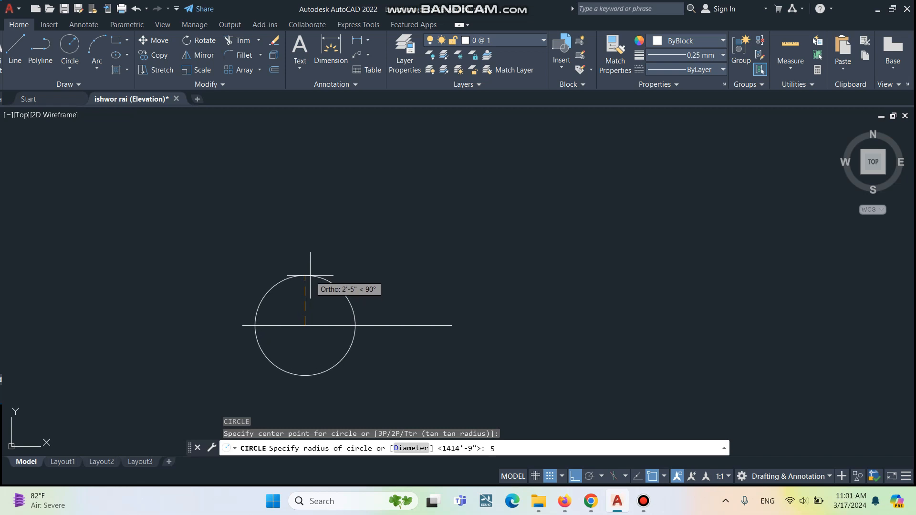
{"action": "type", "text": "'"}
{"action": "key", "text": "Return"}
{"action": "scroll", "coordinate": [341, 272], "scroll_direction": "down", "scroll_amount": 2}
{"action": "key", "text": "Escape"}
{"action": "key", "text": "Escape"}
{"action": "key", "text": "Escape"}
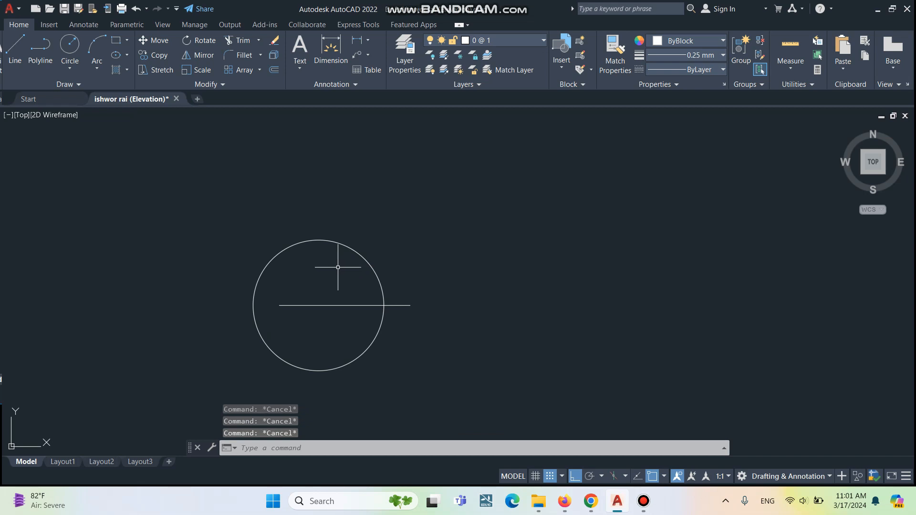
Offset the circle outward using the default distance of 602'-10"
{"action": "scroll", "coordinate": [338, 267], "scroll_direction": "down", "scroll_amount": 3}
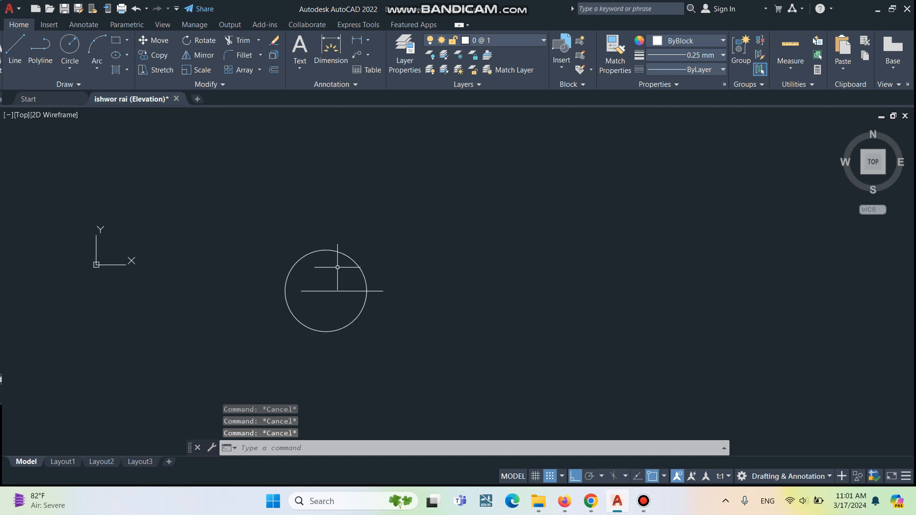
{"action": "scroll", "coordinate": [349, 270], "scroll_direction": "up", "scroll_amount": 4}
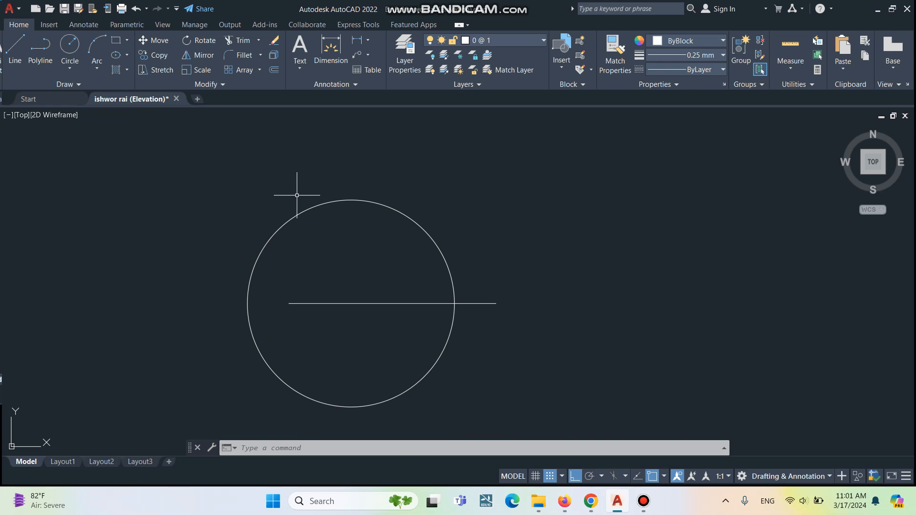
{"action": "type", "text": "o"}
{"action": "key", "text": "Return"}
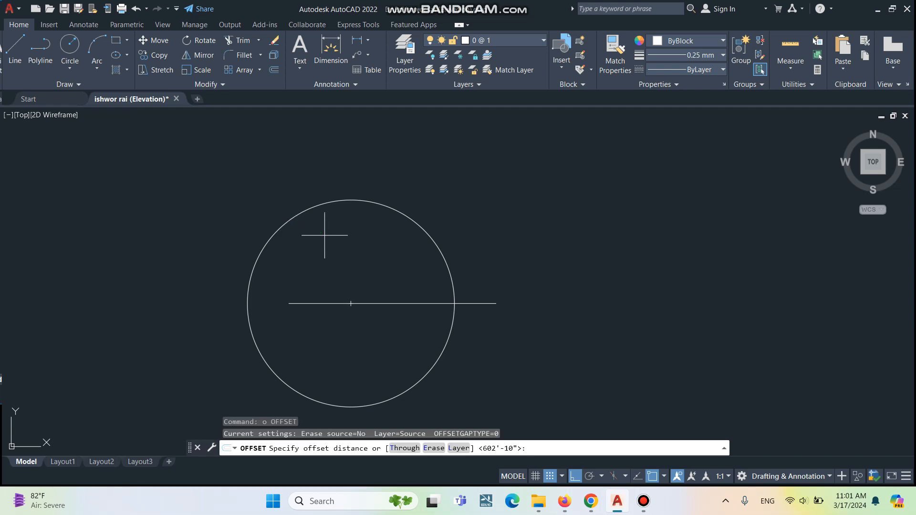
{"action": "key", "text": "Return"}
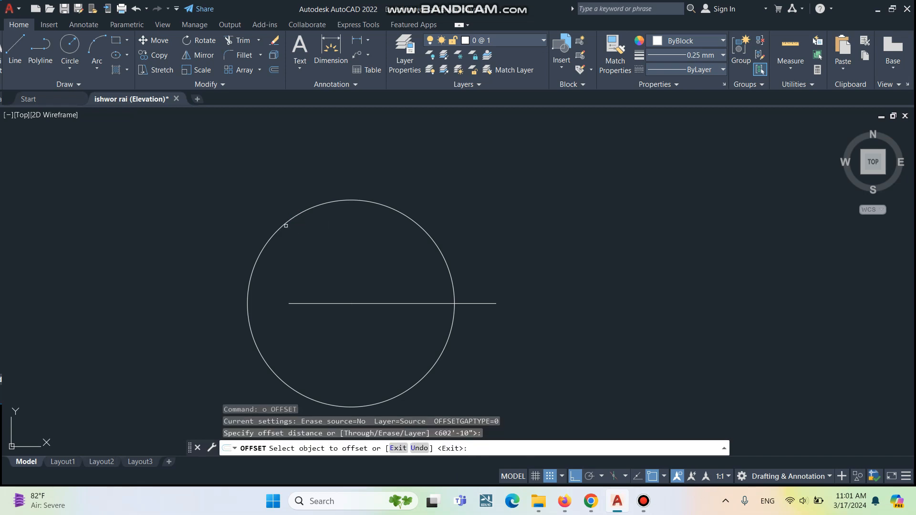
{"action": "left_click", "coordinate": [283, 224]}
{"action": "left_click", "coordinate": [241, 207]}
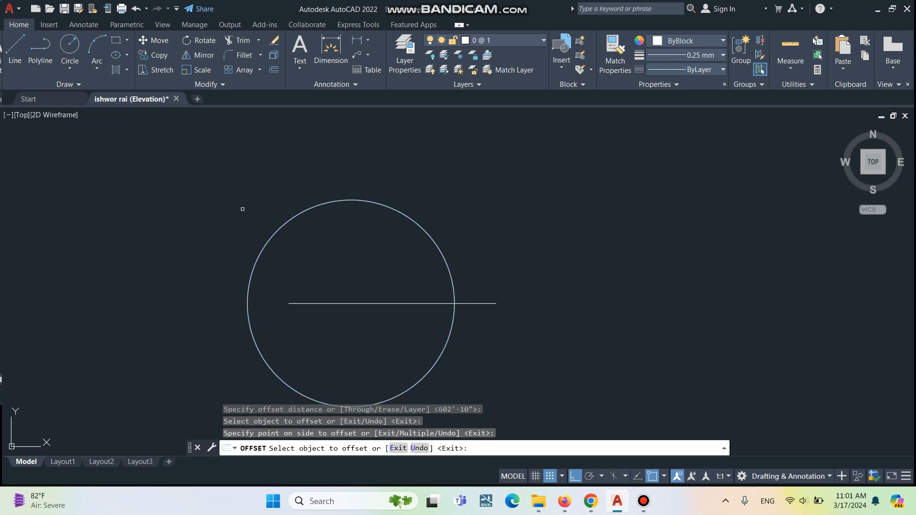
{"action": "scroll", "coordinate": [289, 230], "scroll_direction": "down", "scroll_amount": 8}
{"action": "scroll", "coordinate": [306, 238], "scroll_direction": "up", "scroll_amount": 7}
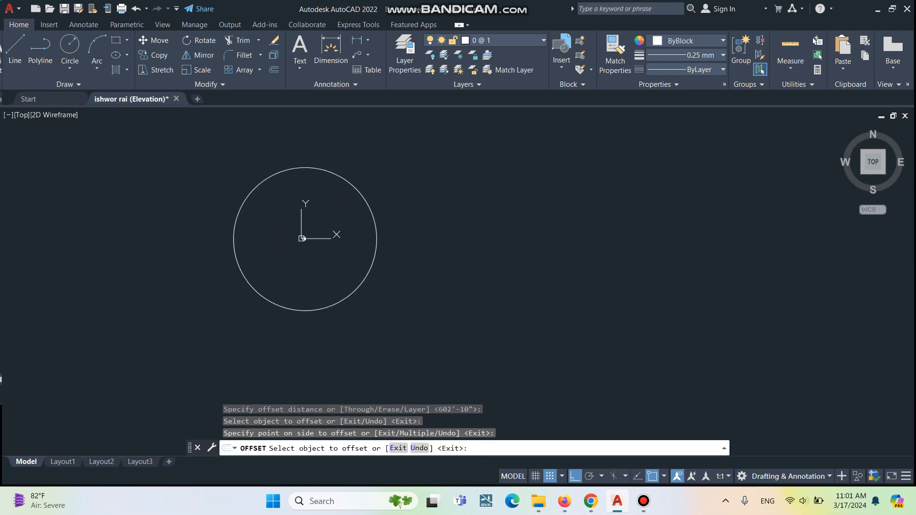
{"action": "key", "text": "Escape"}
Delete the oversized offset circle
{"action": "left_click", "coordinate": [272, 202]}
{"action": "left_click", "coordinate": [242, 174]}
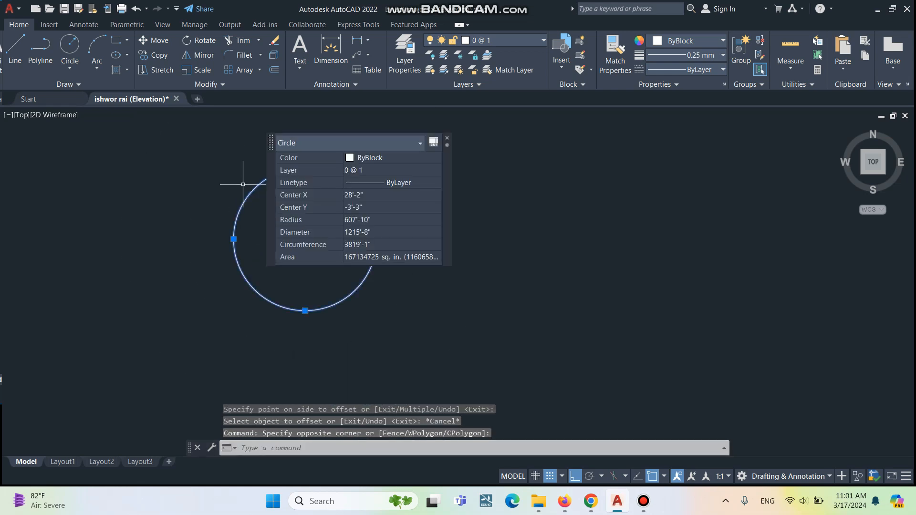
{"action": "key", "text": "Delete"}
Offset the 5' radius circle outward by 1', repeating from each new outermost circle to create five additional concentric circles
{"action": "scroll", "coordinate": [305, 248], "scroll_direction": "up", "scroll_amount": 10}
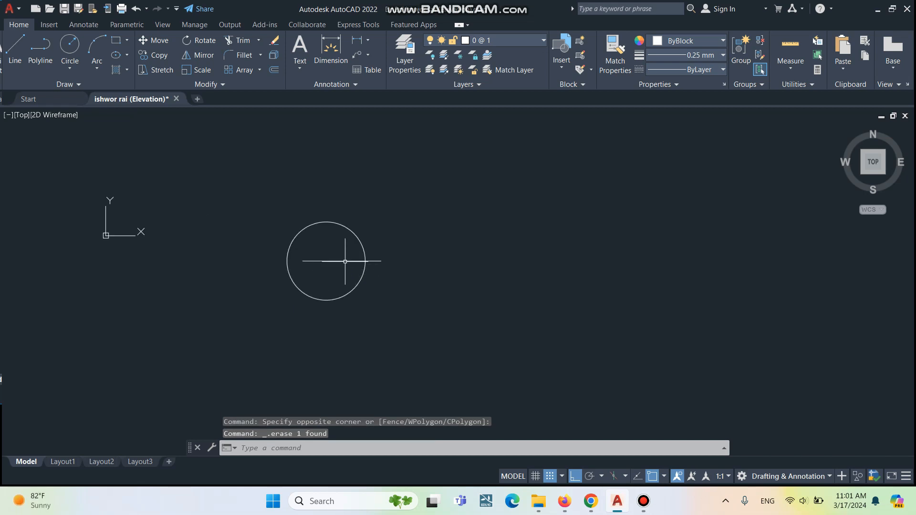
{"action": "type", "text": "o"}
{"action": "key", "text": "Return"}
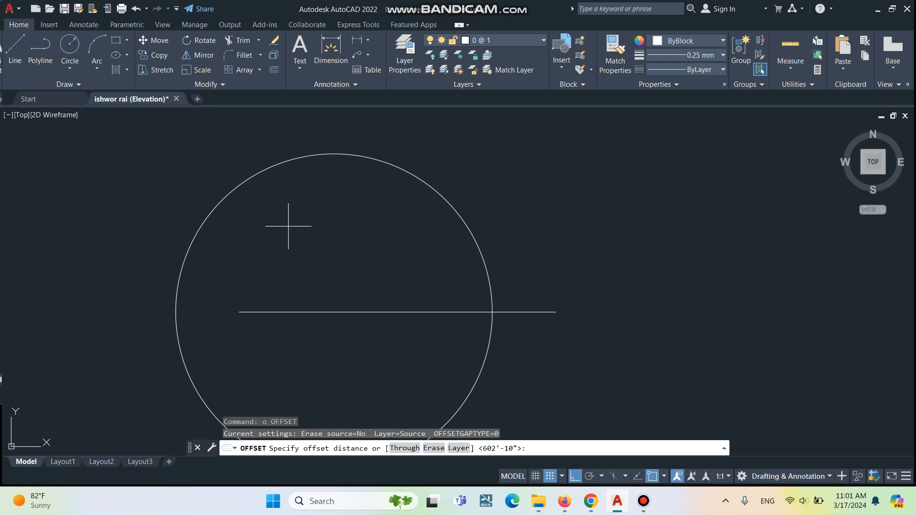
{"action": "type", "text": "1'"}
{"action": "key", "text": "Return"}
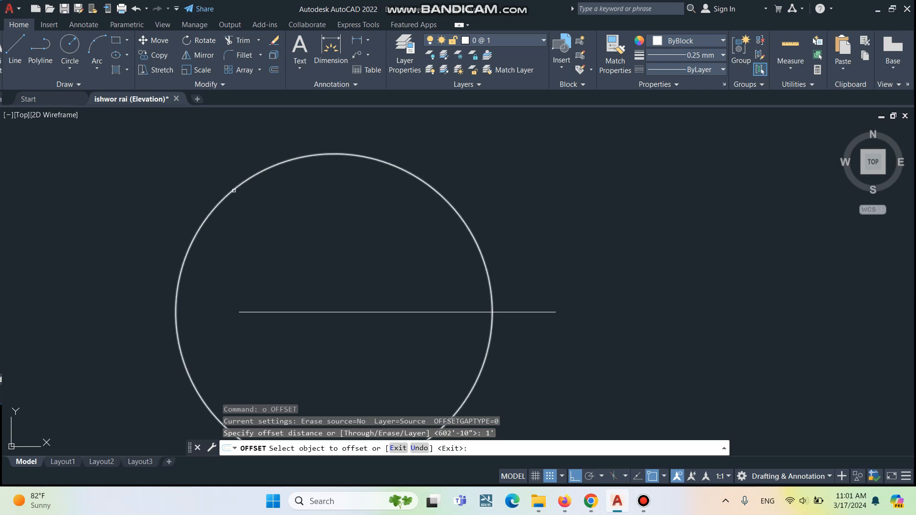
{"action": "left_click", "coordinate": [229, 189]}
{"action": "left_click", "coordinate": [207, 177]}
{"action": "left_click", "coordinate": [192, 181]}
{"action": "left_click", "coordinate": [146, 171]}
{"action": "scroll", "coordinate": [338, 305], "scroll_direction": "down", "scroll_amount": 2}
{"action": "scroll", "coordinate": [337, 305], "scroll_direction": "down", "scroll_amount": 4}
{"action": "scroll", "coordinate": [287, 231], "scroll_direction": "up", "scroll_amount": 2}
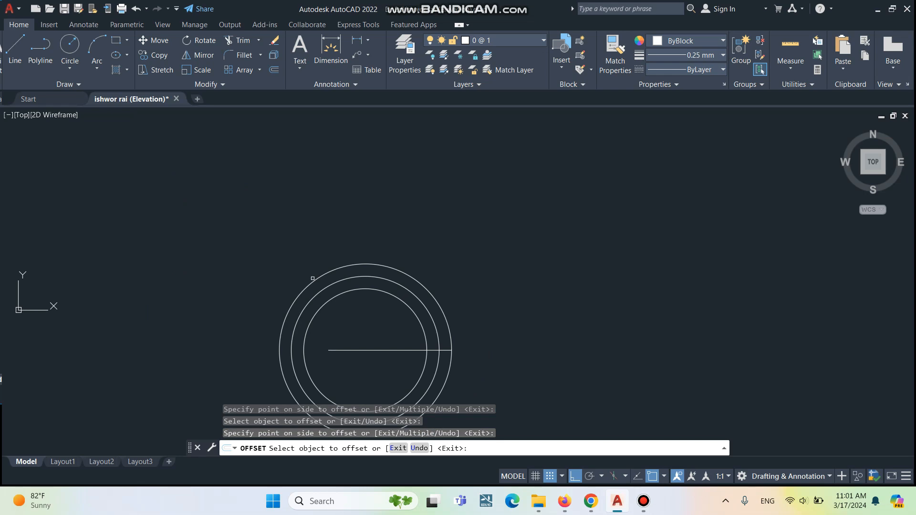
{"action": "left_click", "coordinate": [310, 280]}
{"action": "left_click", "coordinate": [262, 258]}
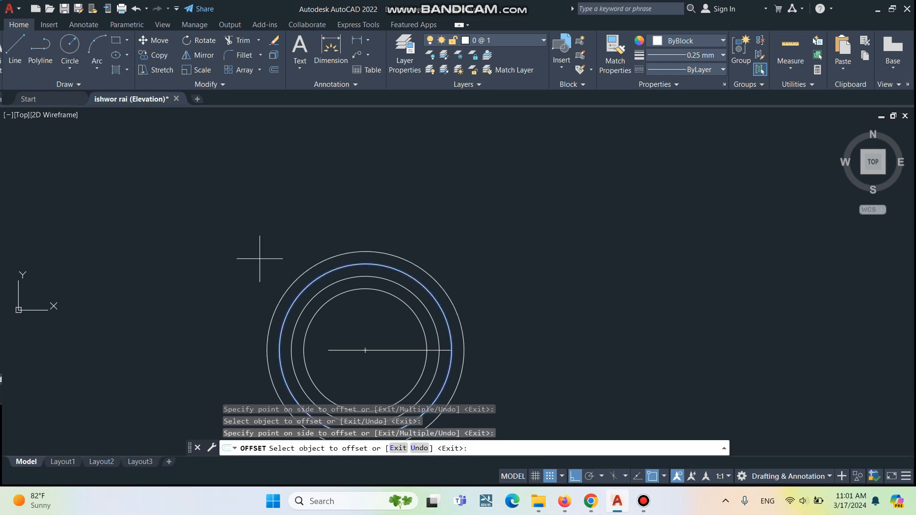
{"action": "left_click", "coordinate": [291, 281]}
{"action": "left_click", "coordinate": [261, 264]}
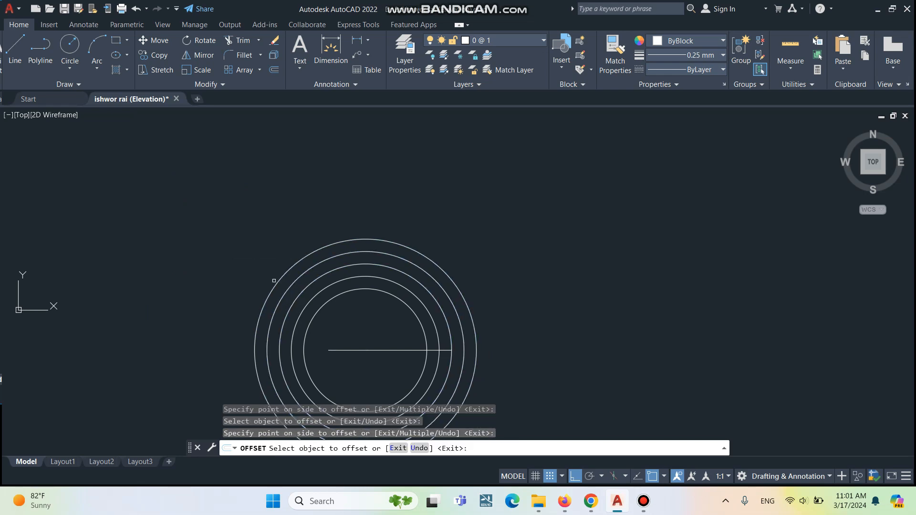
{"action": "key", "text": "Escape"}
{"action": "key", "text": "Escape"}
{"action": "key", "text": "Escape"}
{"action": "scroll", "coordinate": [241, 244], "scroll_direction": "down", "scroll_amount": 2}
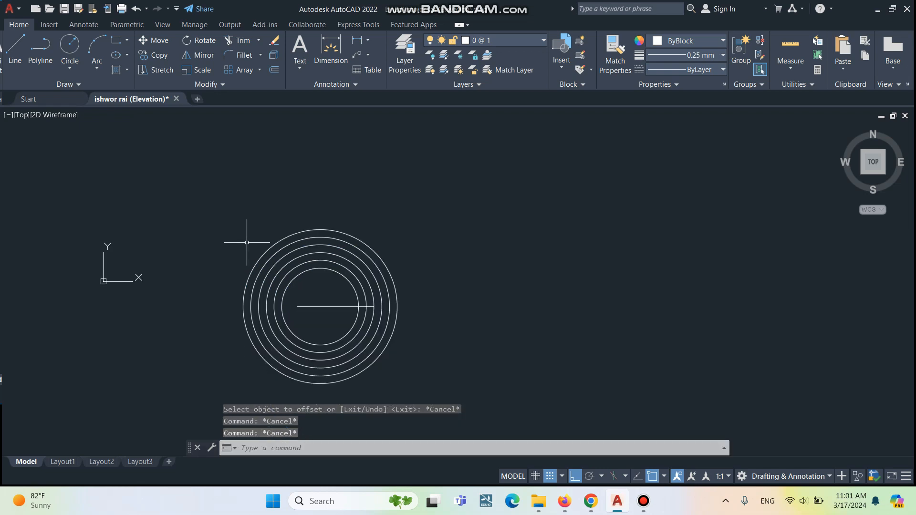
Copy the six concentric circles from their common centre to two spaced positions in a horizontal row to the right of the original
{"action": "scroll", "coordinate": [343, 310], "scroll_direction": "up", "scroll_amount": 3}
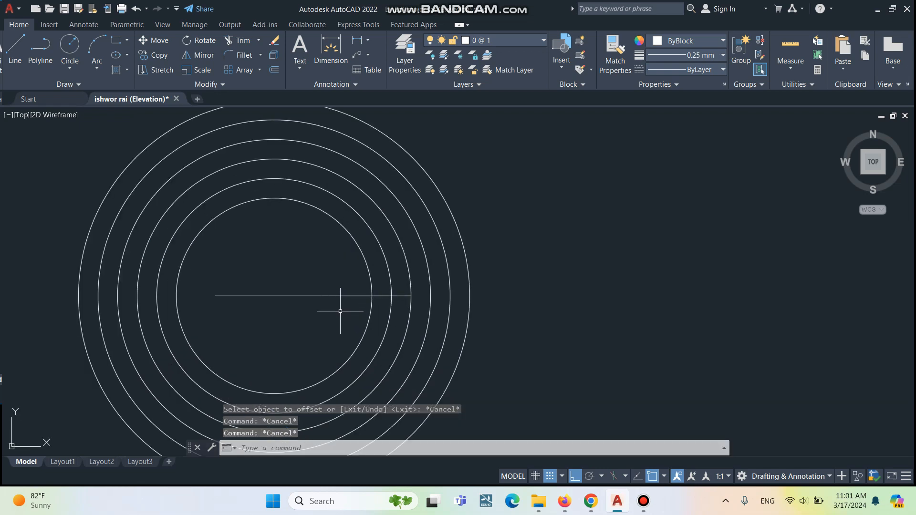
{"action": "scroll", "coordinate": [340, 311], "scroll_direction": "down", "scroll_amount": 2}
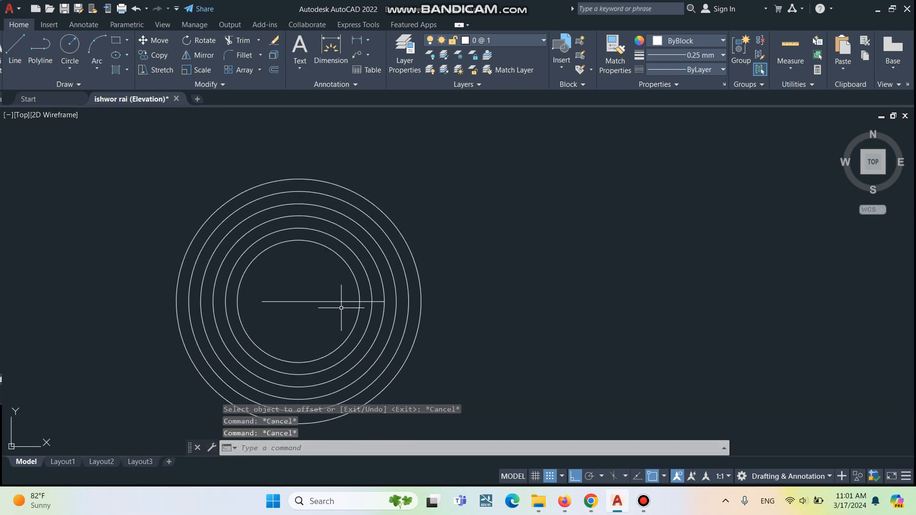
{"action": "left_click", "coordinate": [321, 260]}
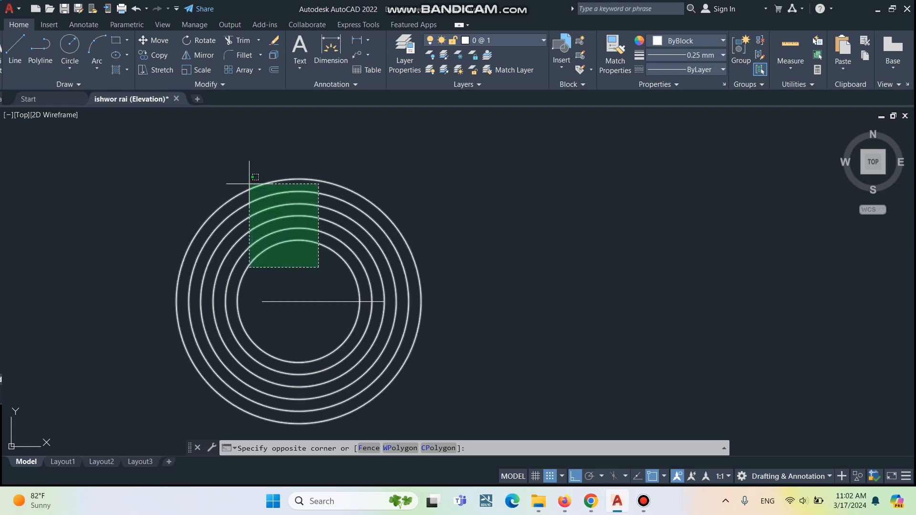
{"action": "left_click", "coordinate": [269, 164]}
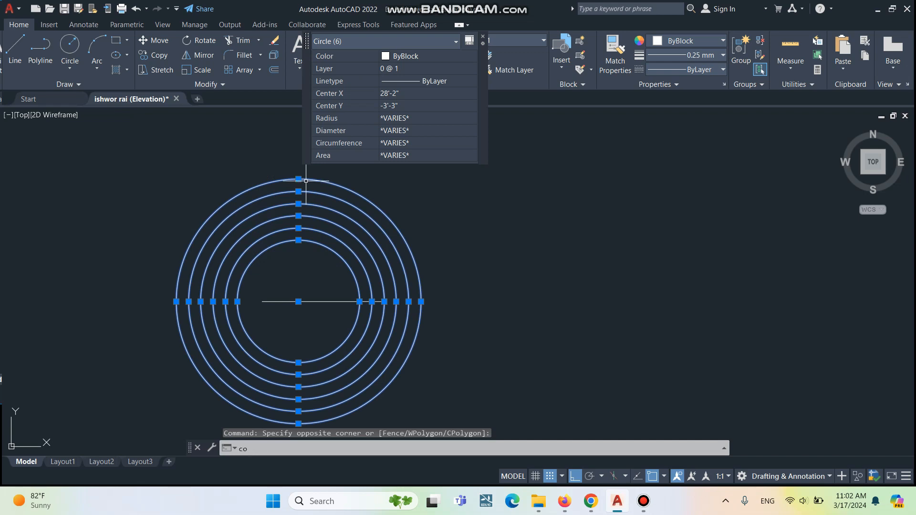
{"action": "key", "text": "Return"}
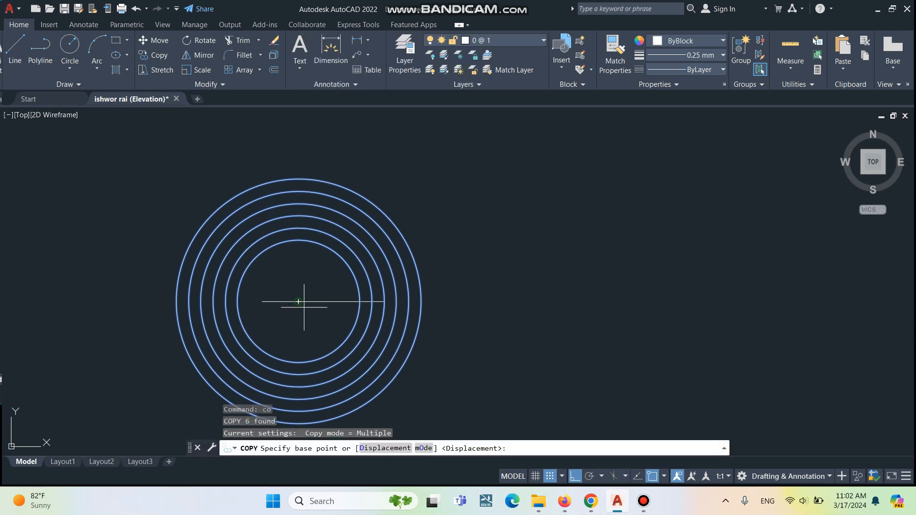
{"action": "left_click", "coordinate": [298, 301]}
{"action": "scroll", "coordinate": [236, 270], "scroll_direction": "down", "scroll_amount": 3}
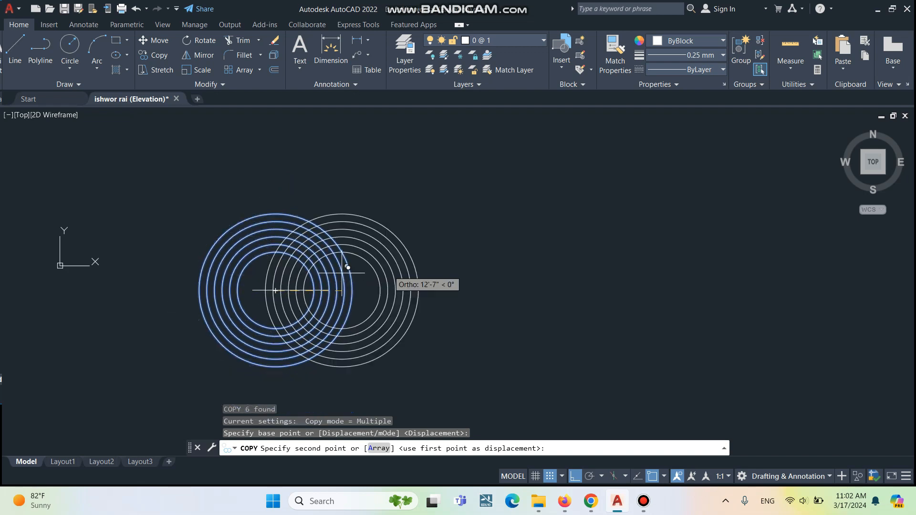
{"action": "left_click", "coordinate": [465, 267]}
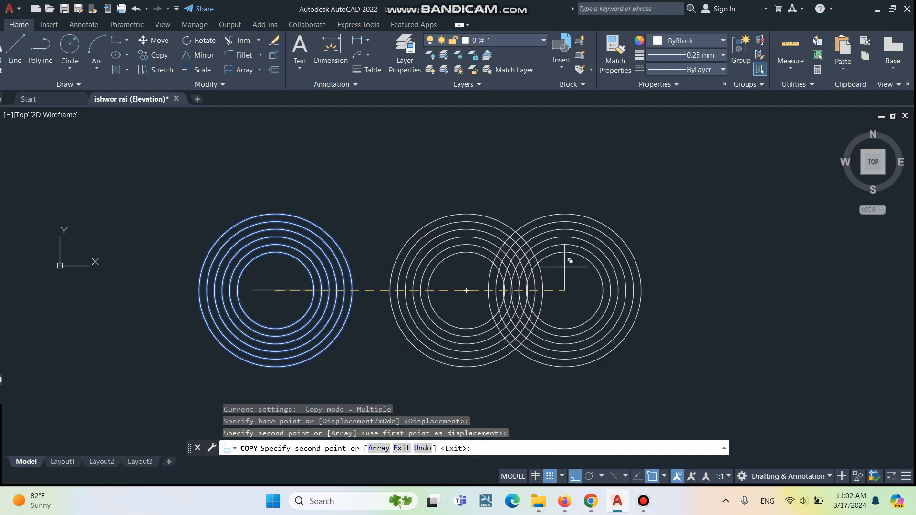
{"action": "left_click", "coordinate": [659, 260]}
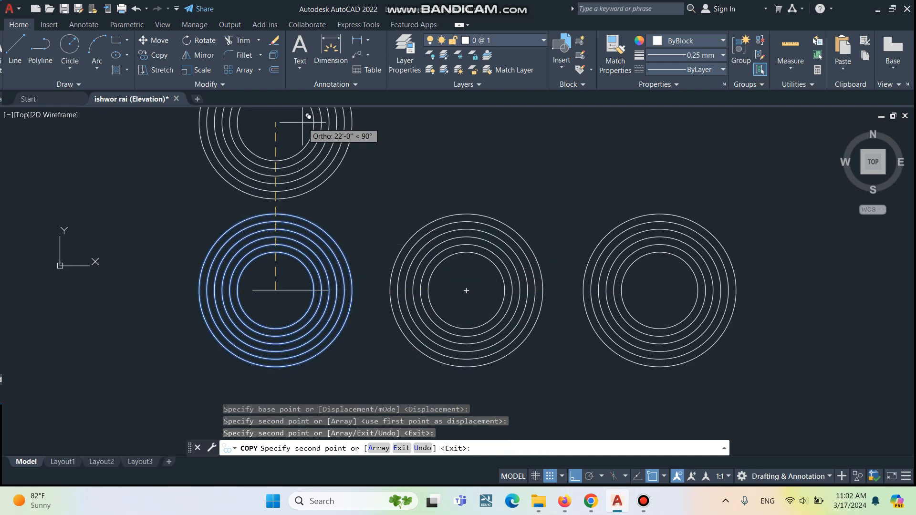
Place three further copies of the ring set: about 22' straight above the original, one to its left and one directly below
{"action": "left_click", "coordinate": [306, 123]}
{"action": "left_click", "coordinate": [34, 289]}
{"action": "scroll", "coordinate": [312, 284], "scroll_direction": "down", "scroll_amount": 4}
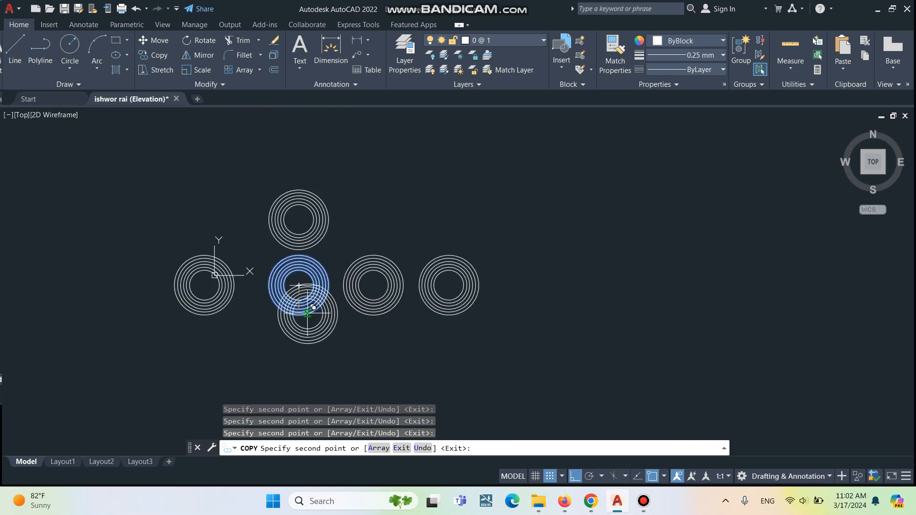
{"action": "key", "text": "Escape"}
{"action": "scroll", "coordinate": [305, 313], "scroll_direction": "up", "scroll_amount": 4}
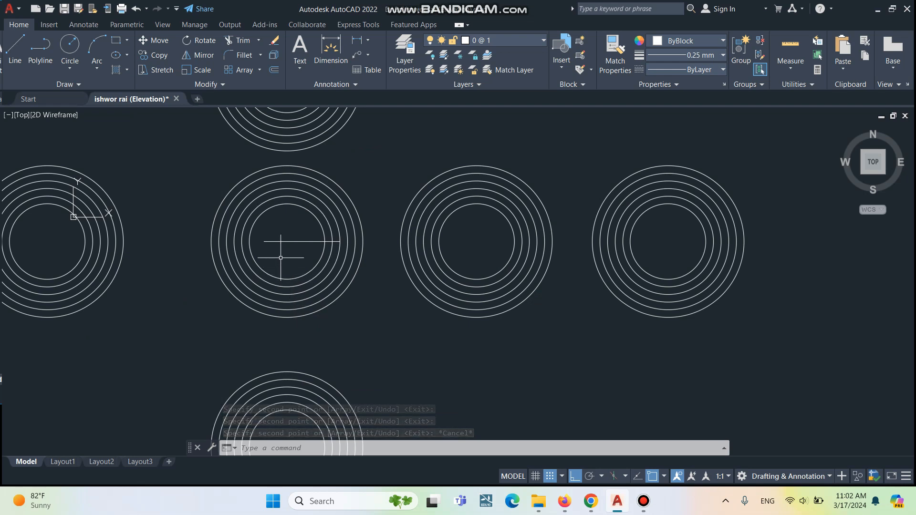
{"action": "key", "text": "Escape"}
{"action": "key", "text": "Escape"}
{"action": "key", "text": "Escape"}
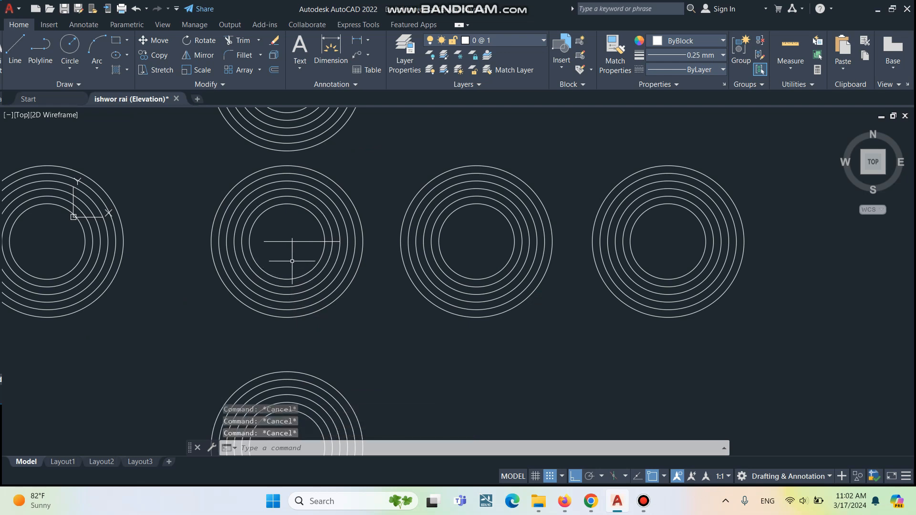
{"action": "scroll", "coordinate": [297, 260], "scroll_direction": "down", "scroll_amount": 4}
{"action": "scroll", "coordinate": [489, 236], "scroll_direction": "up", "scroll_amount": 3}
{"action": "scroll", "coordinate": [482, 241], "scroll_direction": "down", "scroll_amount": 3}
{"action": "left_click_drag", "start_coordinate": [487, 212], "coordinate": [408, 305]}
{"action": "key", "text": "Escape"}
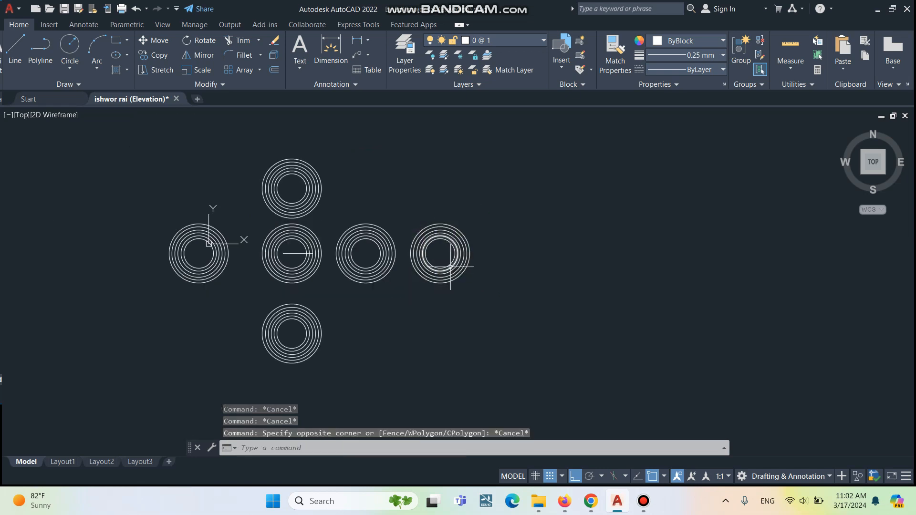
Move the far-right set of six circles straight up, higher than the set above the original
{"action": "scroll", "coordinate": [468, 243], "scroll_direction": "up", "scroll_amount": 4}
{"action": "left_click_drag", "start_coordinate": [477, 194], "coordinate": [415, 355]}
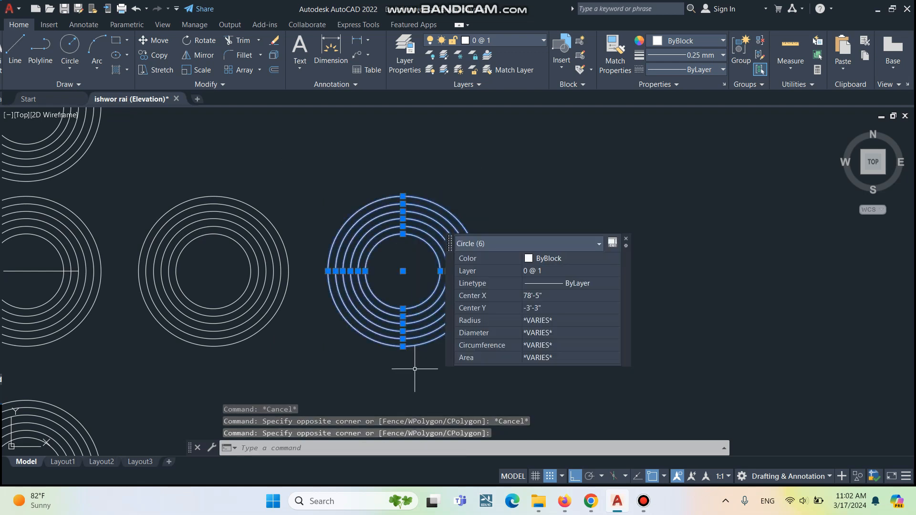
{"action": "type", "text": "m"}
{"action": "key", "text": "Return"}
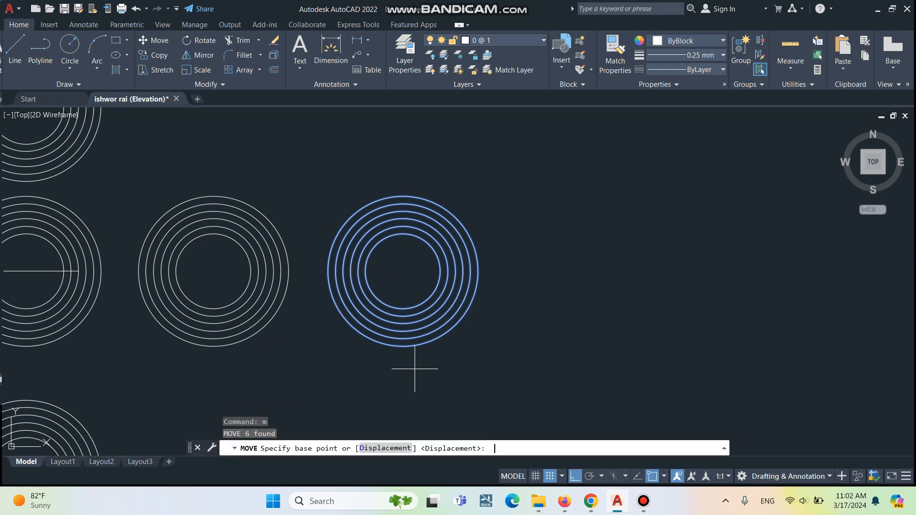
{"action": "left_click", "coordinate": [414, 369]}
{"action": "scroll", "coordinate": [458, 377], "scroll_direction": "down", "scroll_amount": 4}
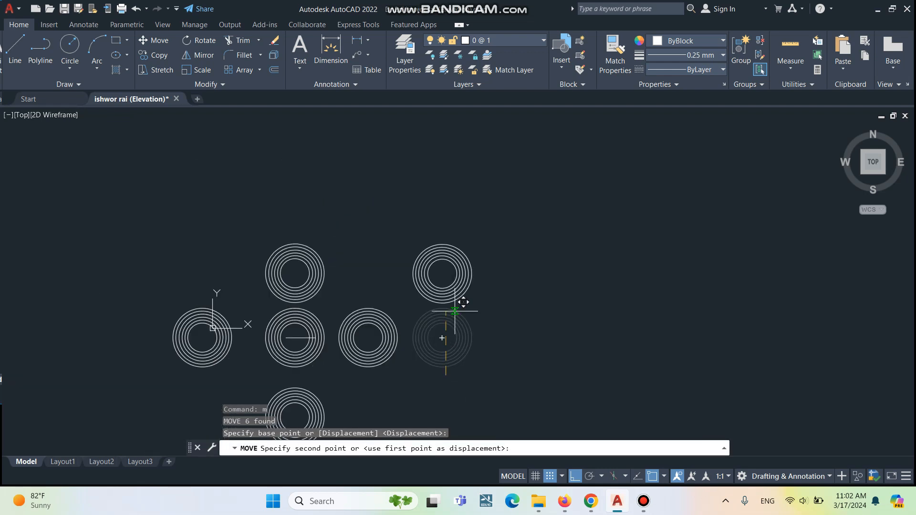
{"action": "left_click", "coordinate": [455, 264]}
{"action": "scroll", "coordinate": [327, 249], "scroll_direction": "down", "scroll_amount": 4}
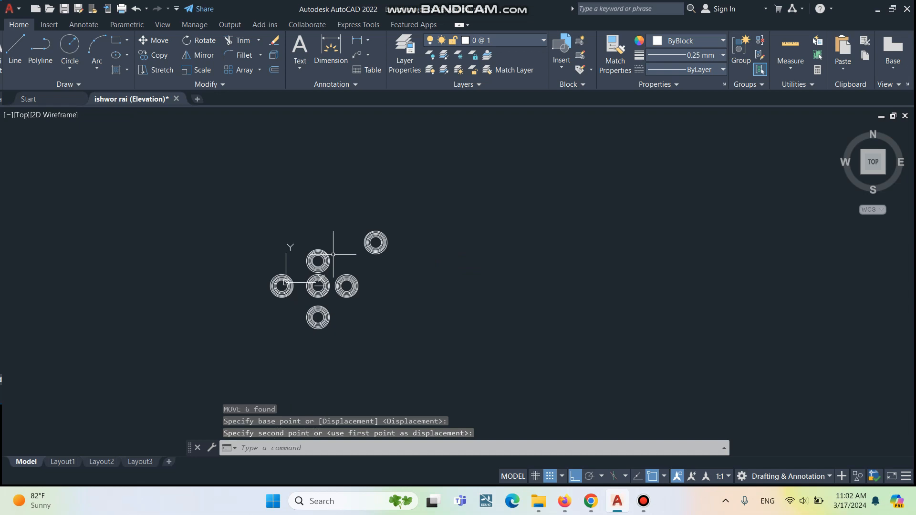
Trim the part of the horizontal line that extends beyond the right side of the original set's innermost circle
{"action": "scroll", "coordinate": [334, 287], "scroll_direction": "up", "scroll_amount": 4}
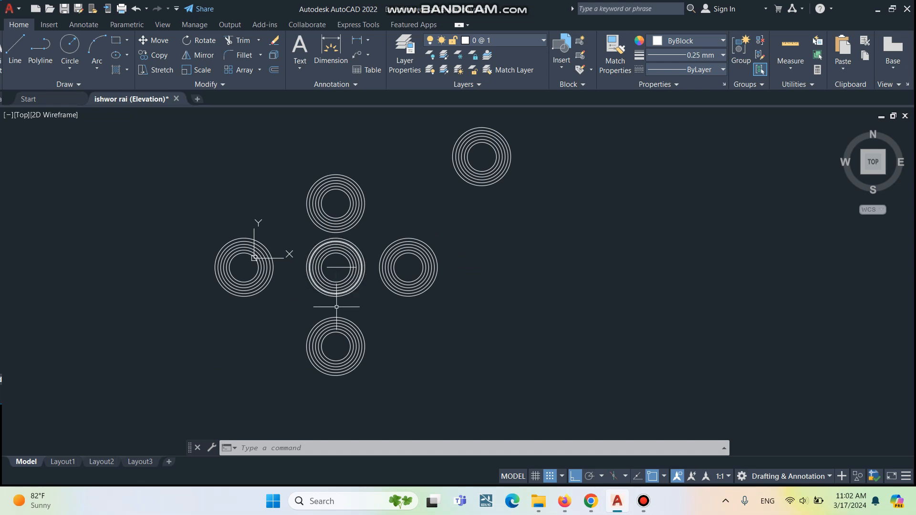
{"action": "scroll", "coordinate": [336, 320], "scroll_direction": "up", "scroll_amount": 2}
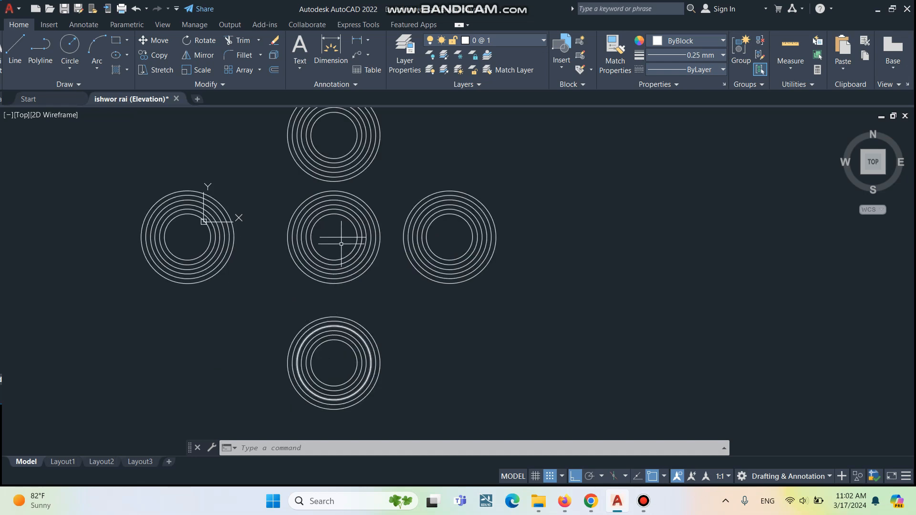
{"action": "scroll", "coordinate": [341, 244], "scroll_direction": "up", "scroll_amount": 4}
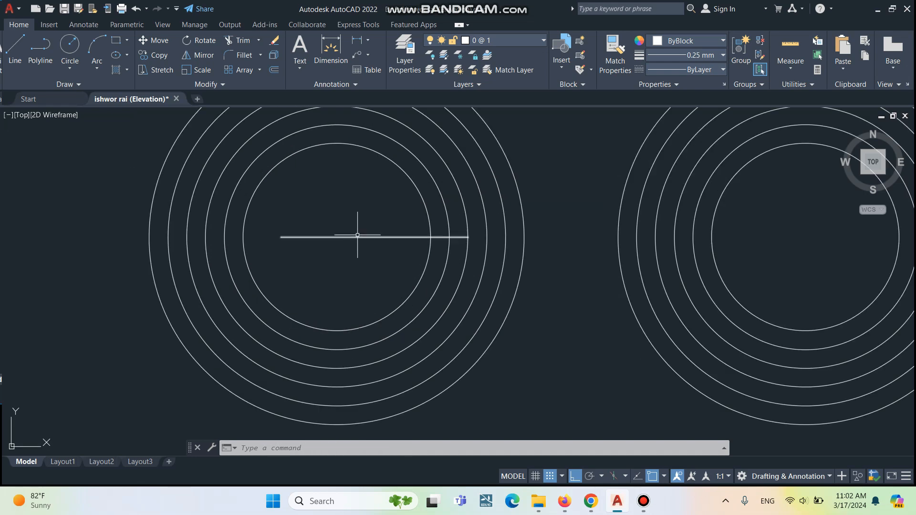
{"action": "scroll", "coordinate": [467, 223], "scroll_direction": "up", "scroll_amount": 5}
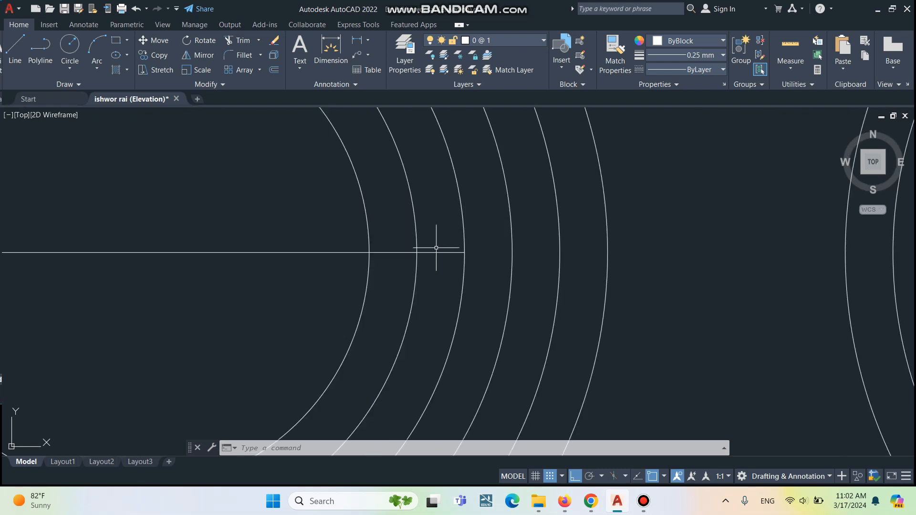
{"action": "scroll", "coordinate": [419, 256], "scroll_direction": "down", "scroll_amount": 2}
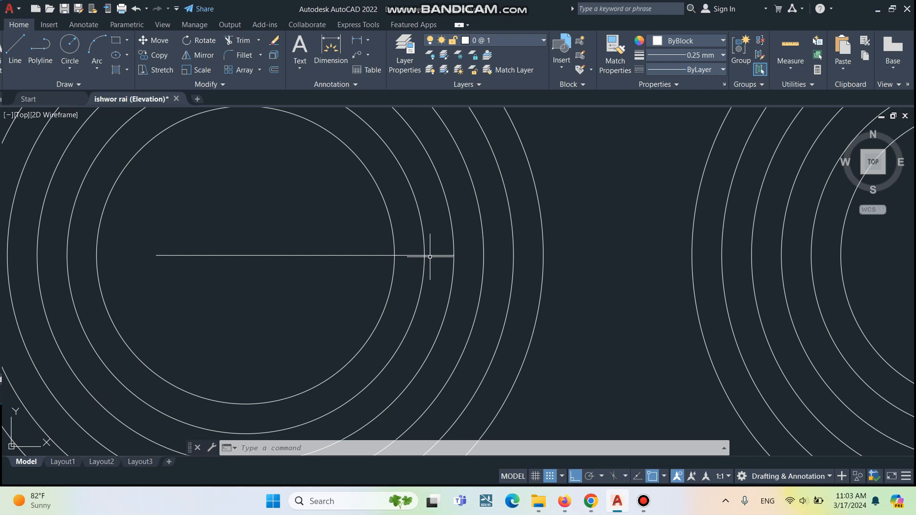
{"action": "type", "text": "tr"}
{"action": "key", "text": "Return"}
{"action": "left_click", "coordinate": [430, 256]}
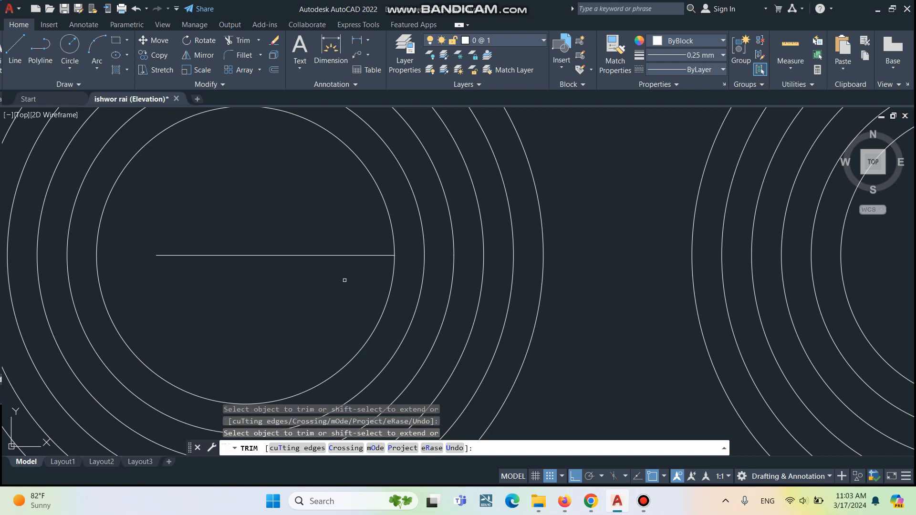
{"action": "key", "text": "Escape"}
{"action": "key", "text": "Escape"}
{"action": "key", "text": "Escape"}
{"action": "key", "text": "Escape"}
{"action": "scroll", "coordinate": [352, 276], "scroll_direction": "down", "scroll_amount": 2}
{"action": "middle_click_drag", "start_coordinate": [245, 275], "coordinate": [270, 277]}
{"action": "scroll", "coordinate": [255, 267], "scroll_direction": "up", "scroll_amount": 4}
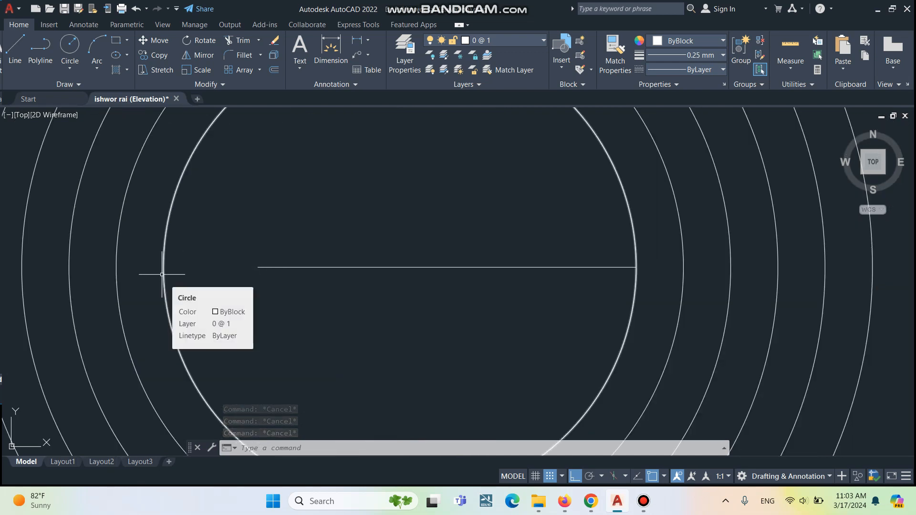
{"action": "type", "text": "1"}
{"action": "key", "text": "Return"}
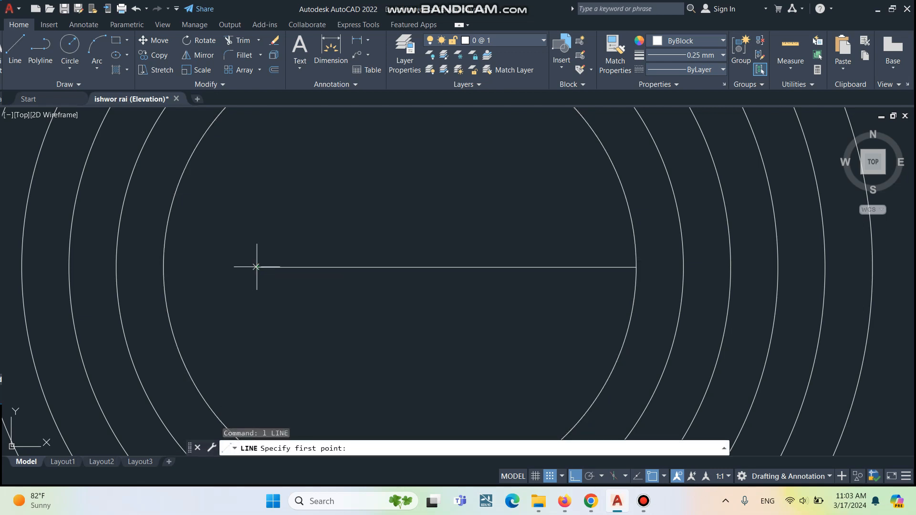
{"action": "left_click", "coordinate": [258, 267]}
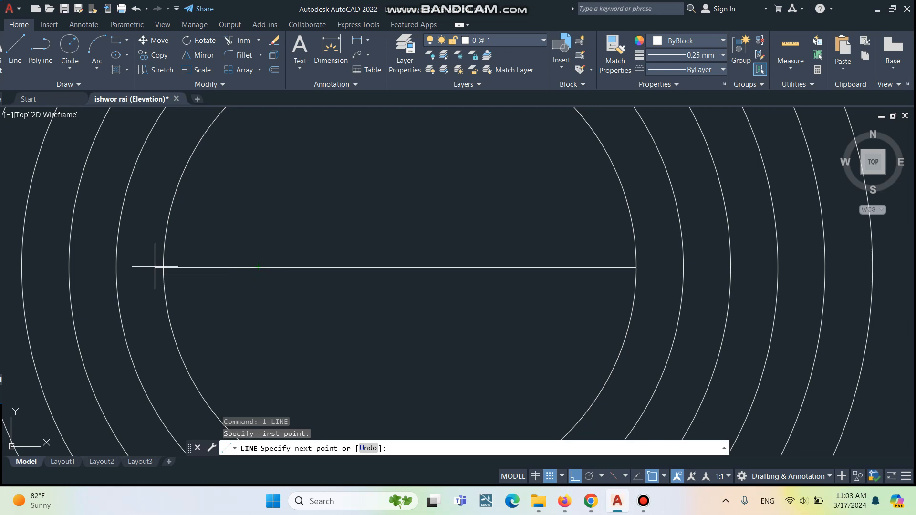
{"action": "key", "text": "Escape"}
{"action": "key", "text": "Escape"}
{"action": "key", "text": "Escape"}
{"action": "key", "text": "Escape"}
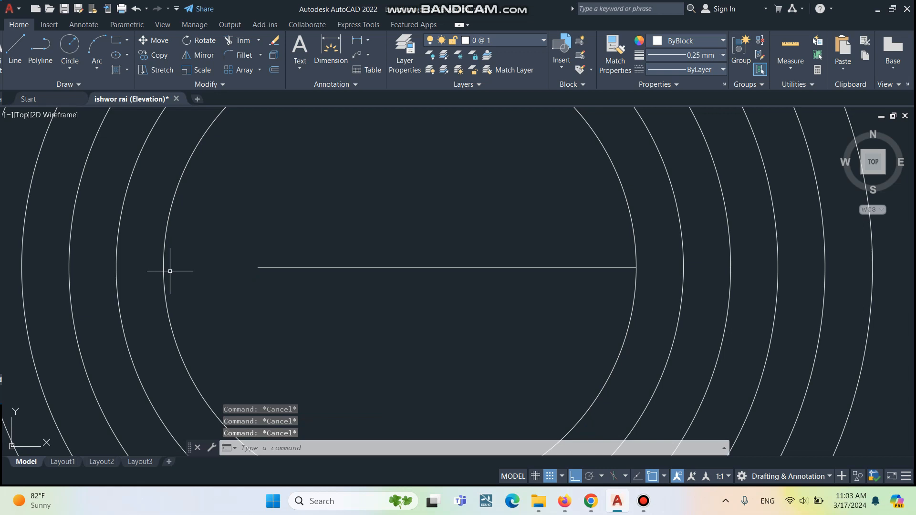
Extend the left end of the horizontal line to the innermost circle
{"action": "key", "text": "Return"}
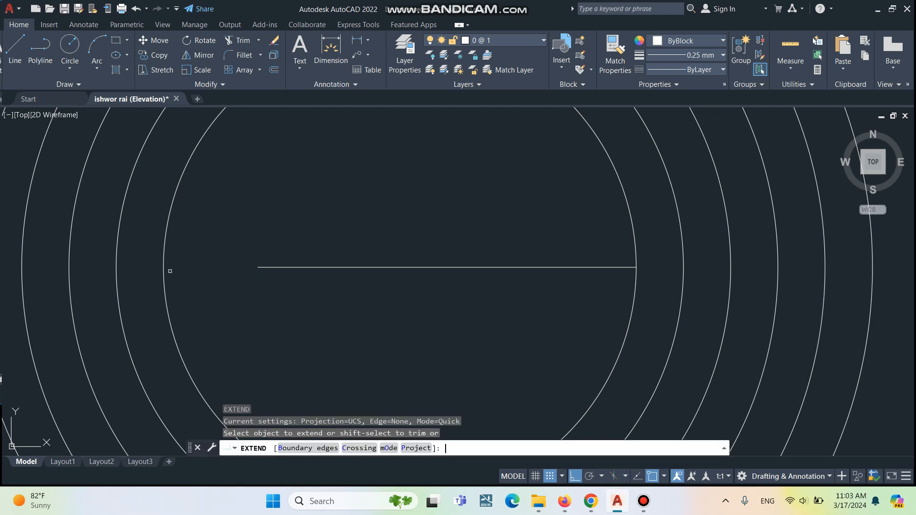
{"action": "left_click", "coordinate": [257, 268]}
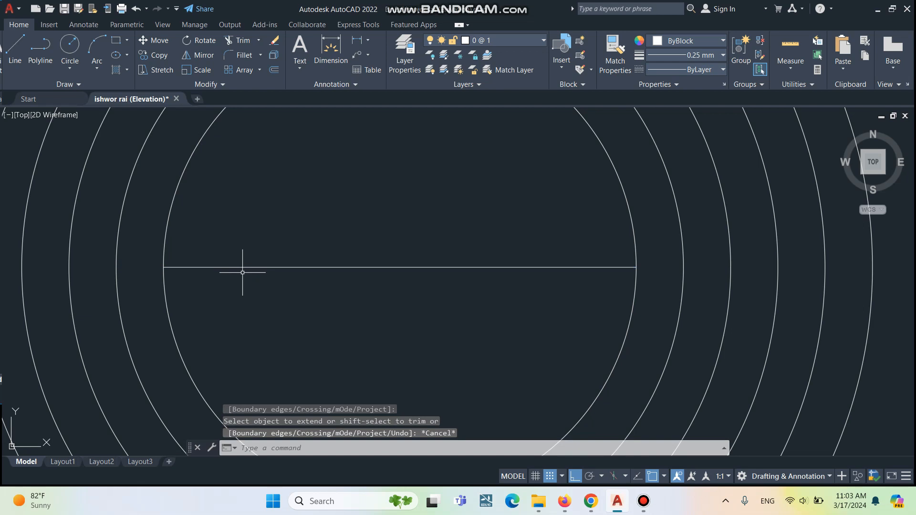
{"action": "key", "text": "Escape"}
{"action": "key", "text": "Escape"}
{"action": "key", "text": "Escape"}
Draw a five-segment polyline below and right of the ring sets, with a top edge about 13'-10" long and a slanted segment back to its start
{"action": "scroll", "coordinate": [262, 261], "scroll_direction": "down", "scroll_amount": 5}
{"action": "mouse_move", "coordinate": [277, 261]}
{"action": "middle_mouse_down"}
{"action": "mouse_move", "coordinate": [339, 289]}
{"action": "mouse_move", "coordinate": [321, 288]}
{"action": "mouse_move", "coordinate": [320, 277]}
{"action": "middle_mouse_up"}
{"action": "scroll", "coordinate": [285, 272], "scroll_direction": "down", "scroll_amount": 2}
{"action": "scroll", "coordinate": [311, 266], "scroll_direction": "down", "scroll_amount": 2}
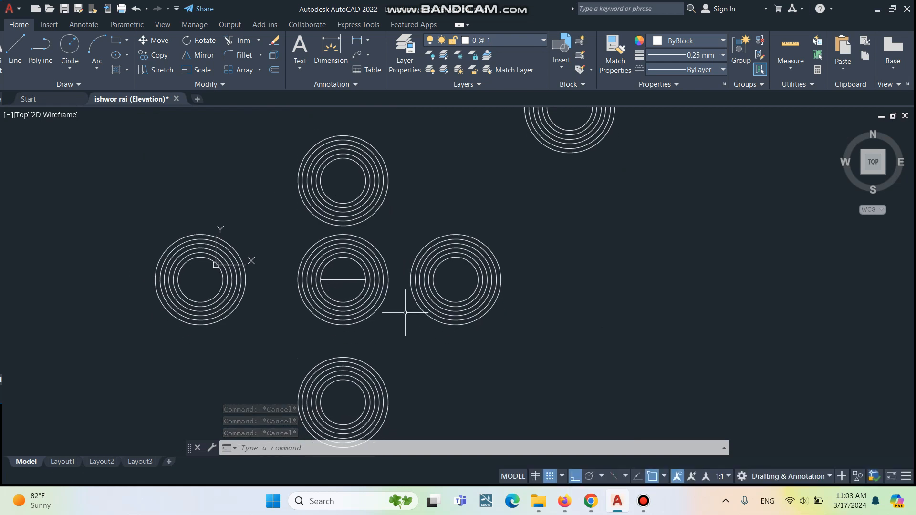
{"action": "key", "text": "Escape"}
{"action": "type", "text": "pl"}
{"action": "key", "text": "Return"}
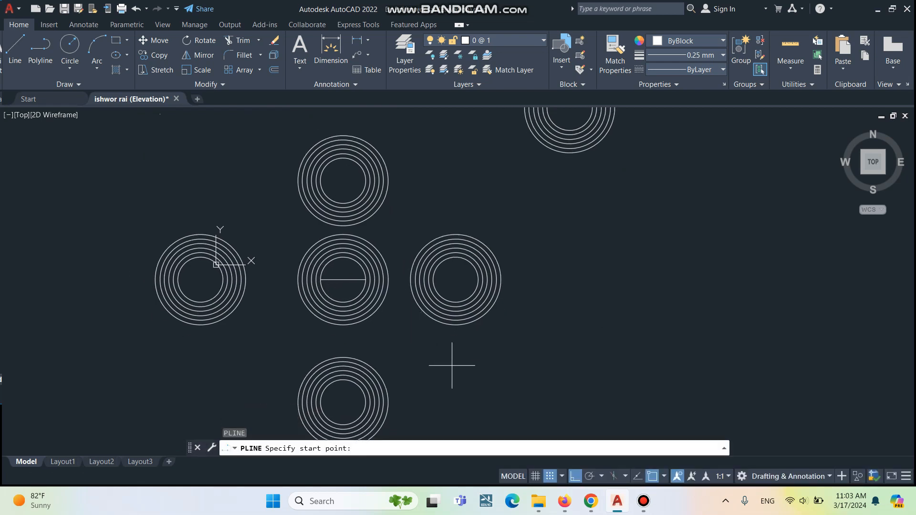
{"action": "left_click", "coordinate": [452, 366]}
{"action": "left_click", "coordinate": [586, 277]}
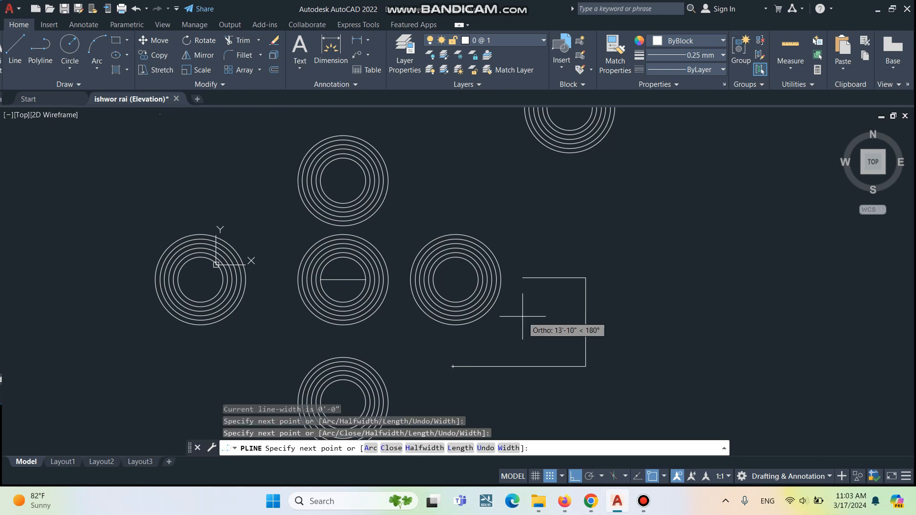
{"action": "left_click", "coordinate": [522, 278]}
{"action": "left_click", "coordinate": [522, 339]}
{"action": "left_click", "coordinate": [452, 367]}
{"action": "key", "text": "Escape"}
Select the new polyline with a crossing window to check that its segments form one object, and clear the selection
{"action": "left_click", "coordinate": [535, 326]}
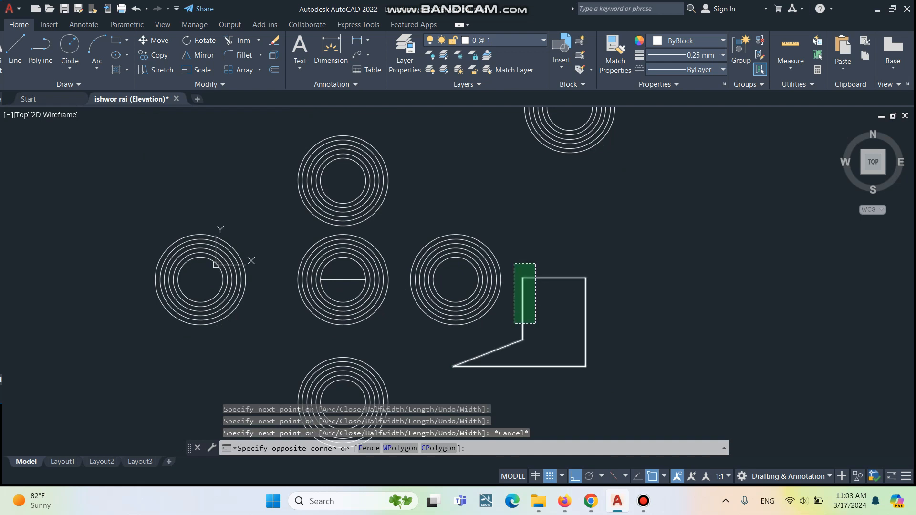
{"action": "left_click", "coordinate": [513, 261]}
{"action": "scroll", "coordinate": [484, 169], "scroll_direction": "down", "scroll_amount": 3}
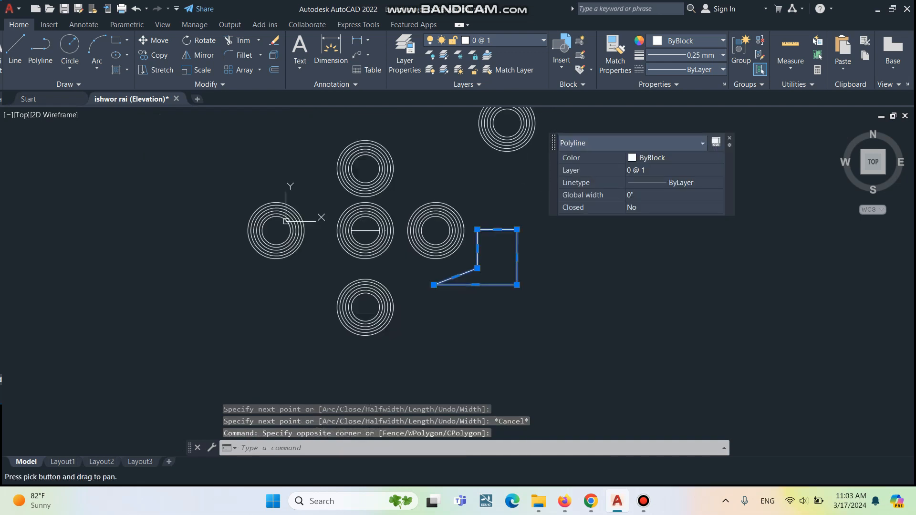
{"action": "key", "text": "Escape"}
{"action": "key", "text": "Escape"}
{"action": "key", "text": "Escape"}
Draw a large three-point arc below the original ring set, sweeping almost a full circle back to near its start point
{"action": "type", "text": "a"}
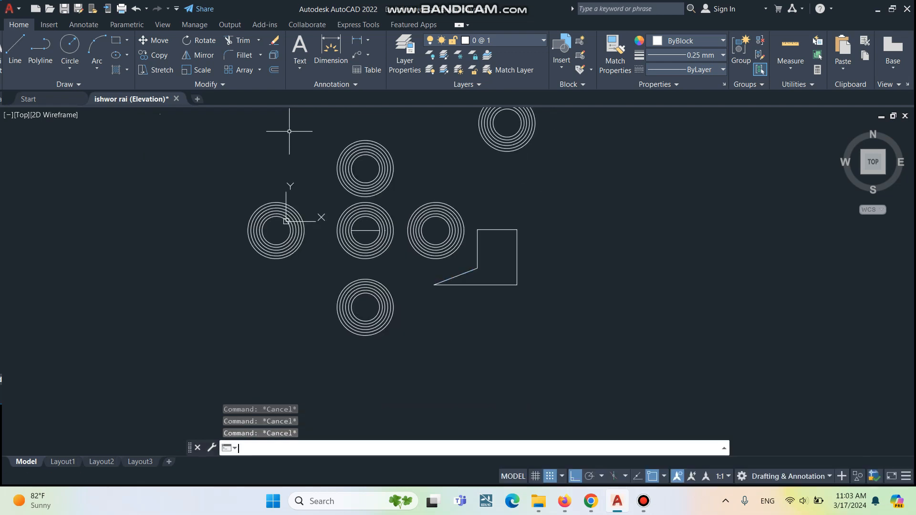
{"action": "key", "text": "Return"}
{"action": "scroll", "coordinate": [325, 260], "scroll_direction": "up", "scroll_amount": 2}
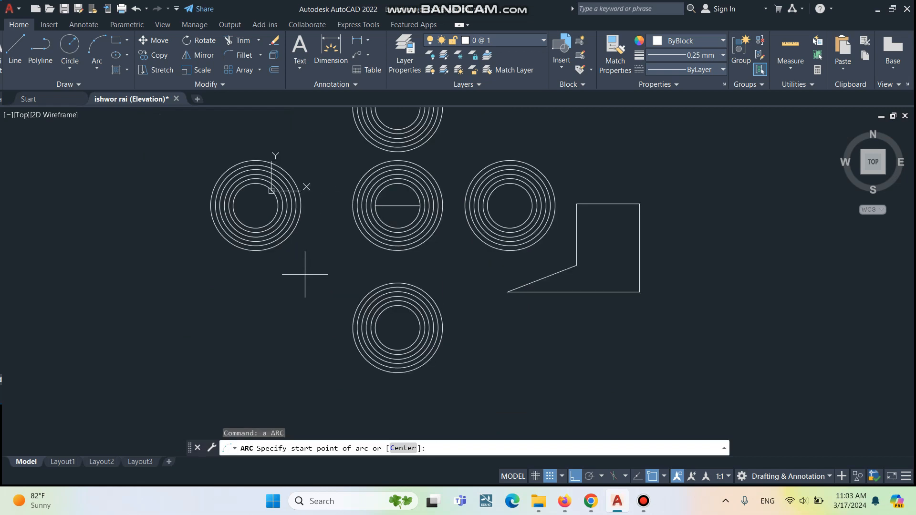
{"action": "left_click", "coordinate": [288, 283]}
{"action": "left_click", "coordinate": [435, 275]}
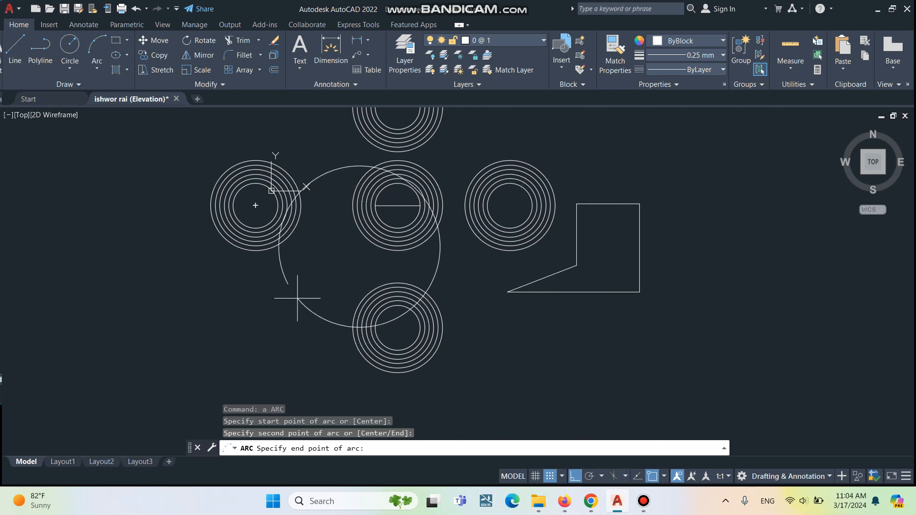
{"action": "scroll", "coordinate": [304, 310], "scroll_direction": "up", "scroll_amount": 2}
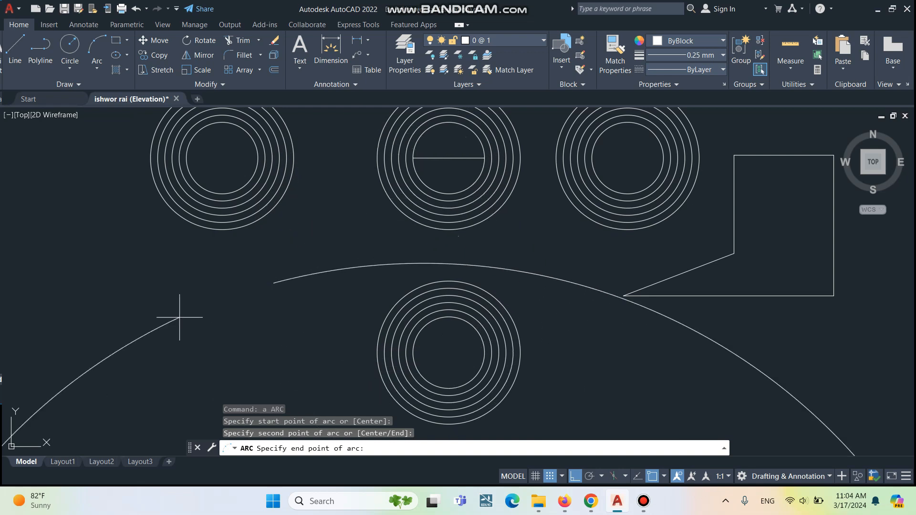
{"action": "left_click", "coordinate": [272, 276]}
{"action": "scroll", "coordinate": [326, 246], "scroll_direction": "down", "scroll_amount": 5}
{"action": "scroll", "coordinate": [384, 220], "scroll_direction": "down", "scroll_amount": 2}
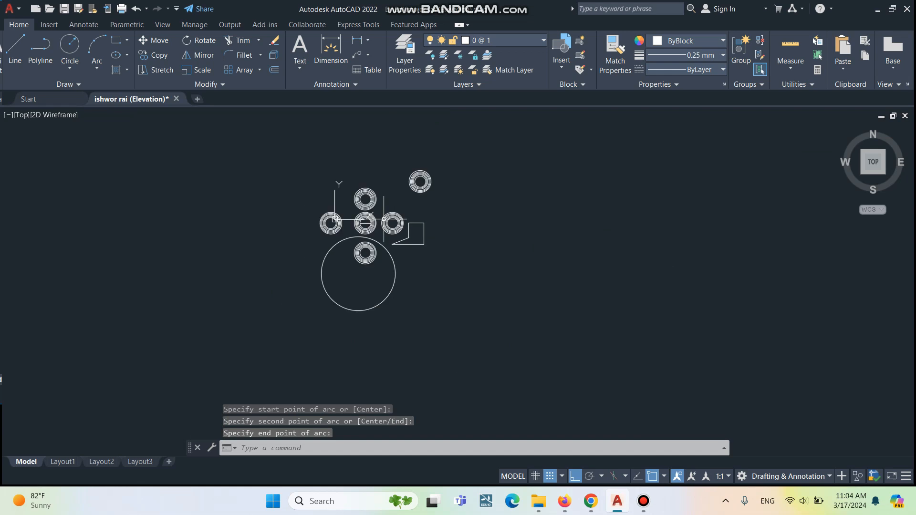
{"action": "scroll", "coordinate": [387, 245], "scroll_direction": "up", "scroll_amount": 2}
{"action": "key", "text": "Escape"}
{"action": "key", "text": "Escape"}
{"action": "key", "text": "Escape"}
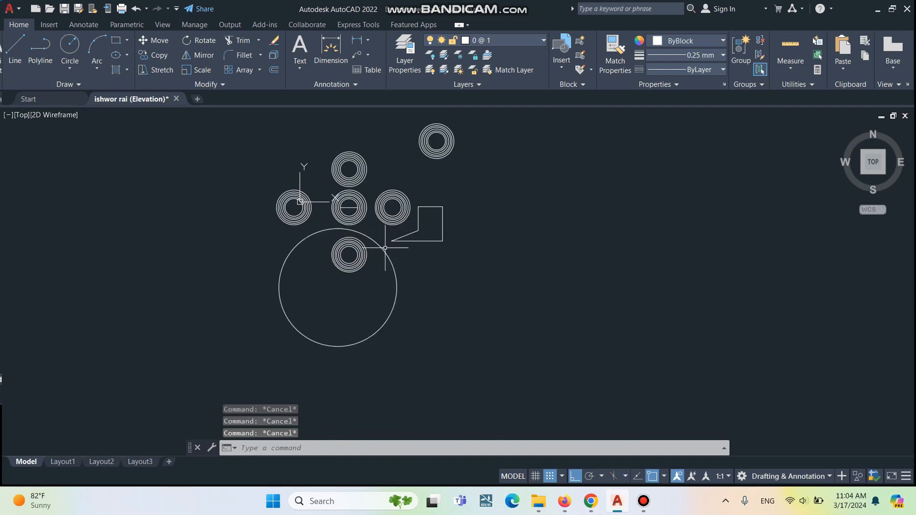
{"action": "scroll", "coordinate": [384, 248], "scroll_direction": "down", "scroll_amount": 3}
{"action": "scroll", "coordinate": [443, 227], "scroll_direction": "up", "scroll_amount": 3}
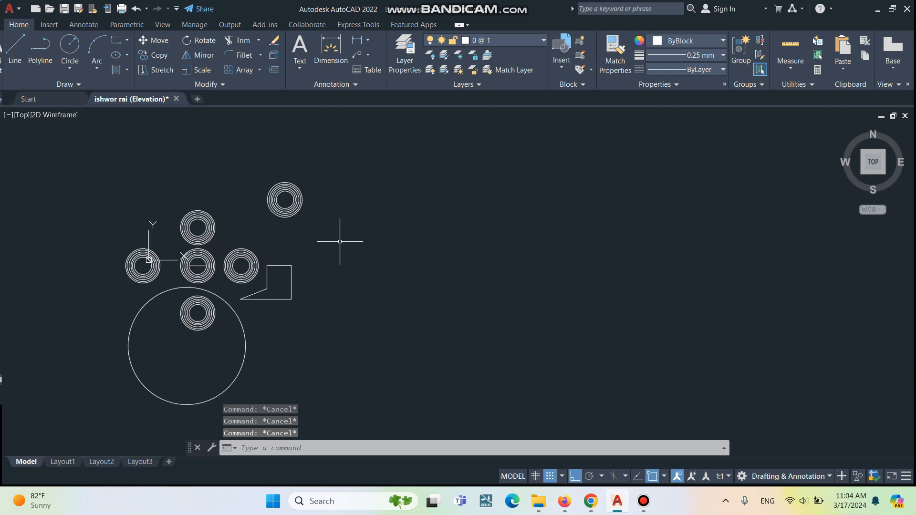
{"action": "type", "text": "l"}
{"action": "key", "text": "Return"}
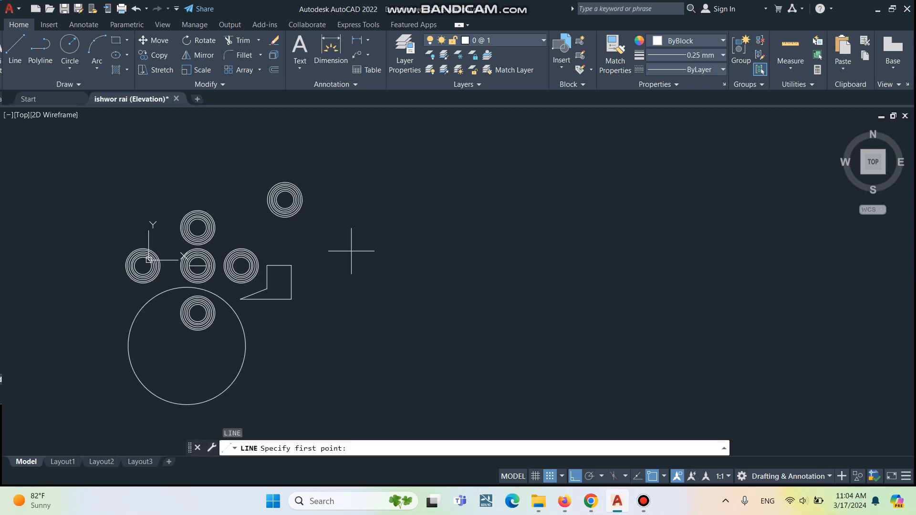
{"action": "left_click", "coordinate": [351, 251]}
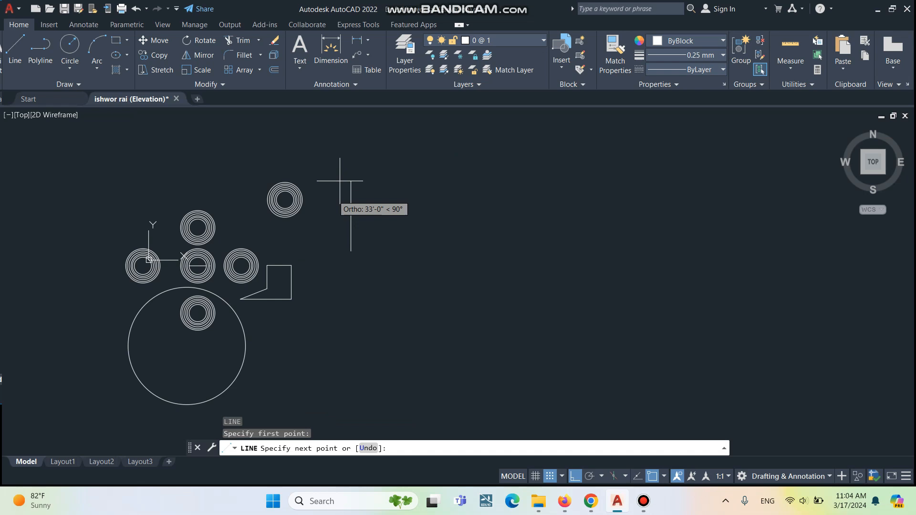
{"action": "scroll", "coordinate": [315, 248], "scroll_direction": "up", "scroll_amount": 5}
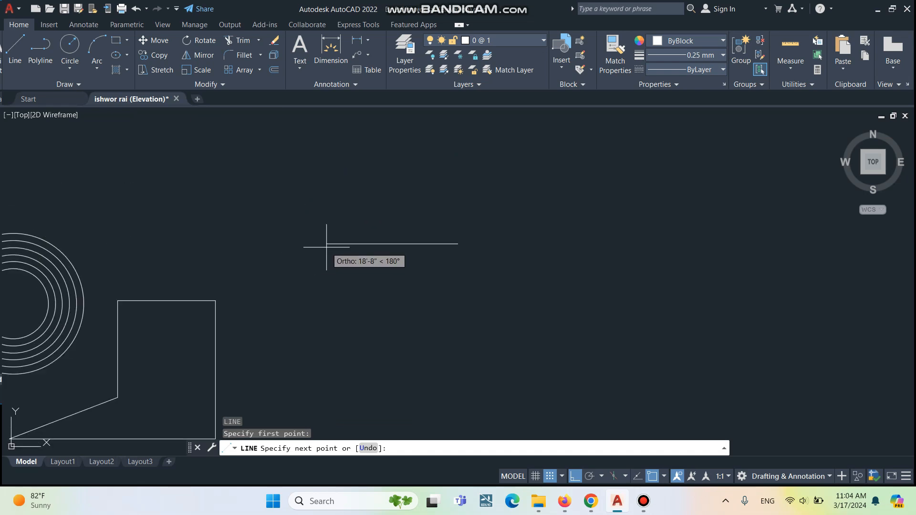
{"action": "scroll", "coordinate": [311, 245], "scroll_direction": "down", "scroll_amount": 2}
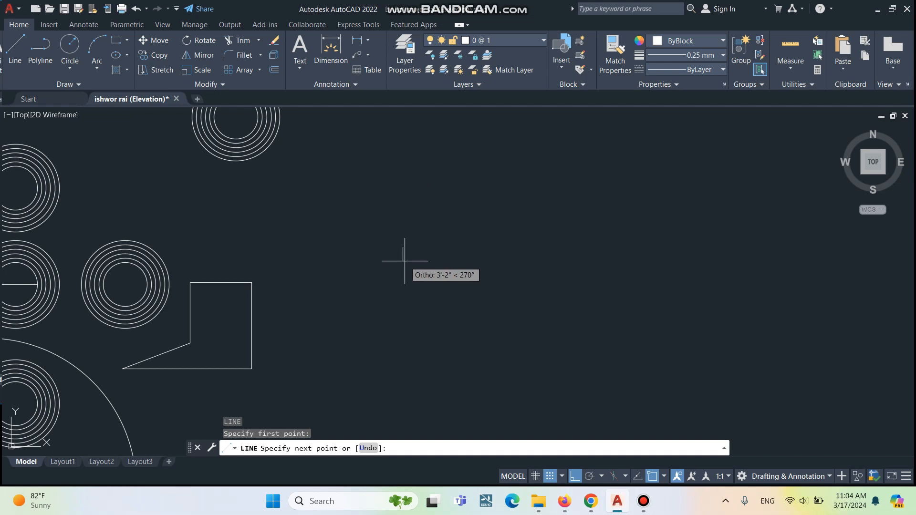
{"action": "key", "text": "Escape"}
{"action": "key", "text": "Escape"}
{"action": "key", "text": "Escape"}
{"action": "key", "text": "Escape"}
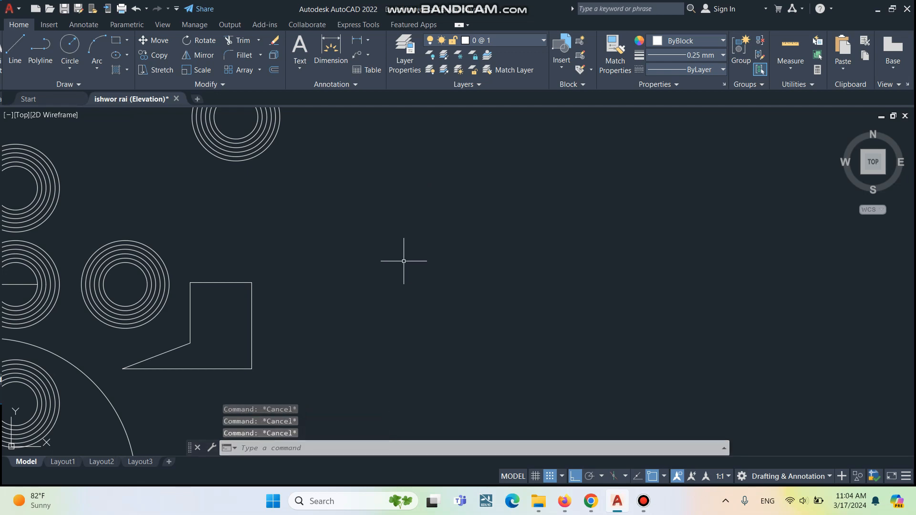
Turn off the orthogonal cursor restriction so that lines can be drawn at any angle
{"action": "mouse_move", "coordinate": [454, 261]}
{"action": "middle_mouse_down"}
{"action": "mouse_move", "coordinate": [439, 249]}
{"action": "mouse_move", "coordinate": [476, 249]}
{"action": "middle_mouse_up"}
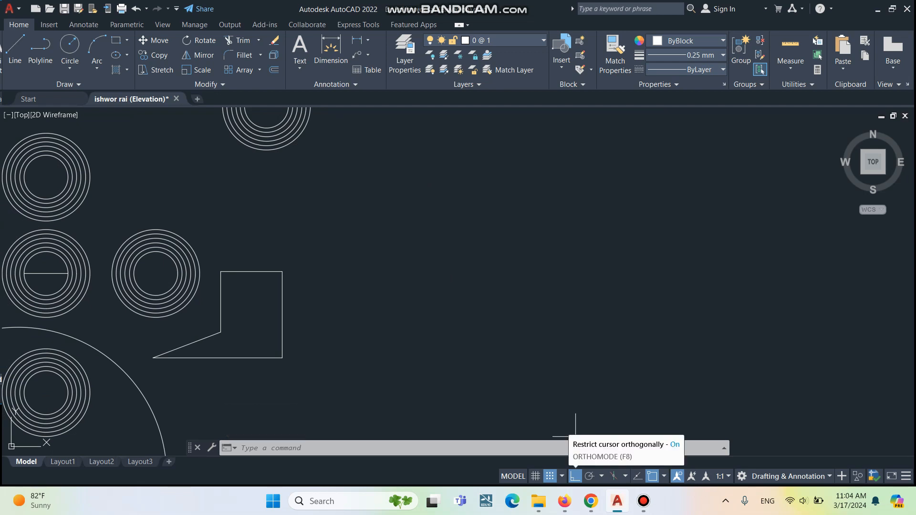
{"action": "left_click", "coordinate": [575, 475]}
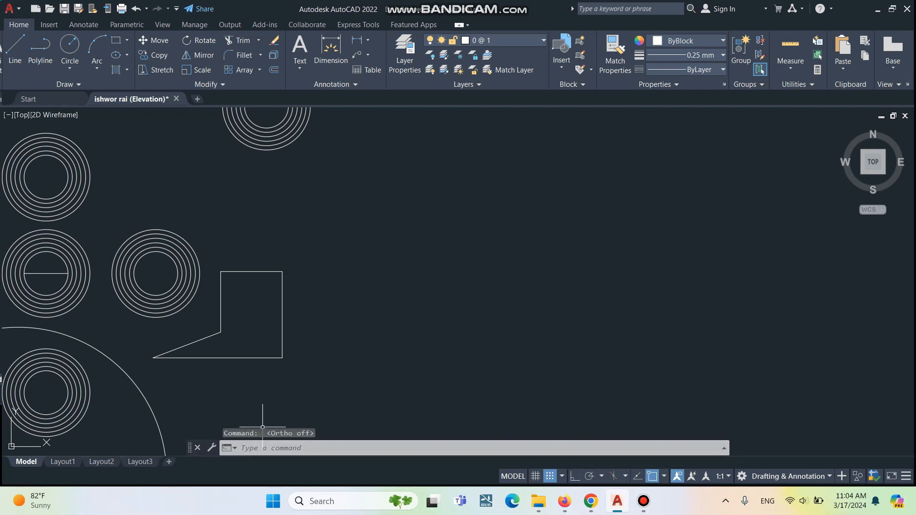
{"action": "key", "text": "Escape"}
{"action": "key", "text": "Escape"}
{"action": "key", "text": "Escape"}
Draw three connected slanted lines right of the polyline, forming a triangle left open at its lower-left corner
{"action": "scroll", "coordinate": [388, 317], "scroll_direction": "down", "scroll_amount": 2}
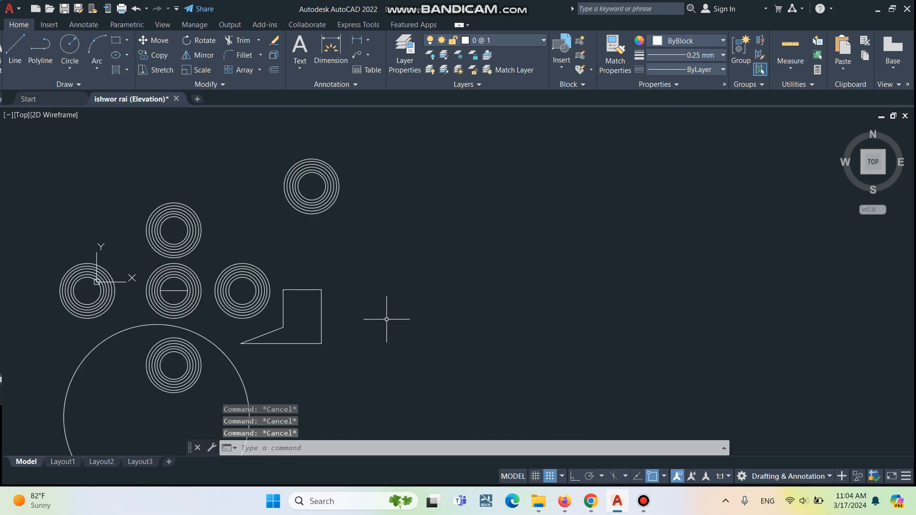
{"action": "middle_click_drag", "start_coordinate": [394, 311], "coordinate": [413, 311]}
{"action": "type", "text": "l"}
{"action": "key", "text": "Return"}
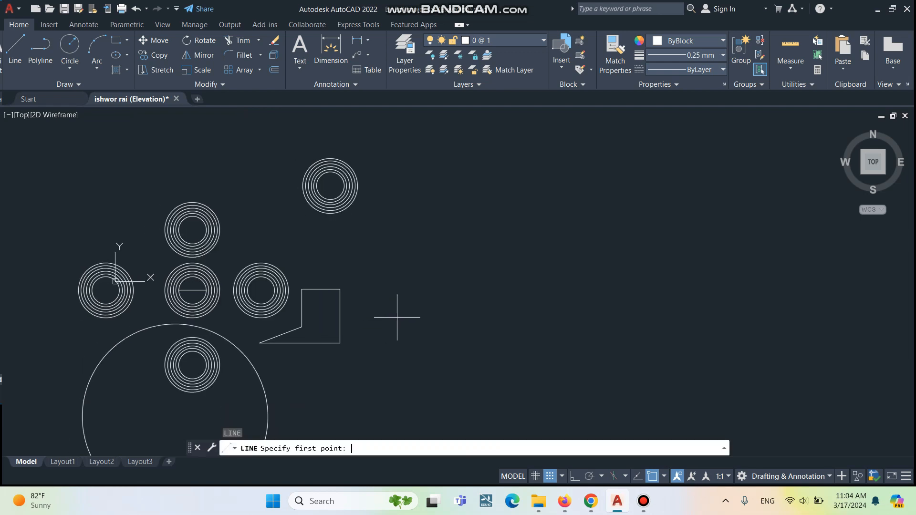
{"action": "scroll", "coordinate": [397, 312], "scroll_direction": "up", "scroll_amount": 2}
{"action": "left_click", "coordinate": [392, 323]}
{"action": "left_click", "coordinate": [443, 208]}
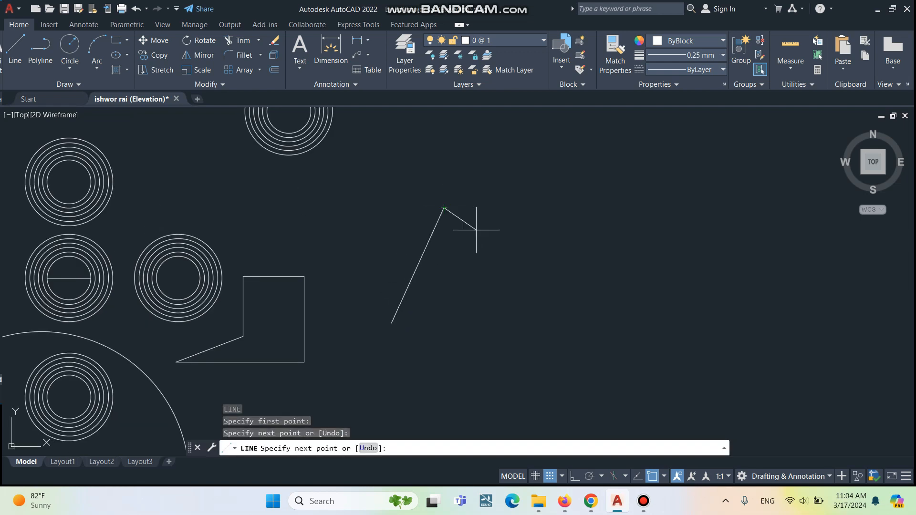
{"action": "left_click", "coordinate": [530, 268]}
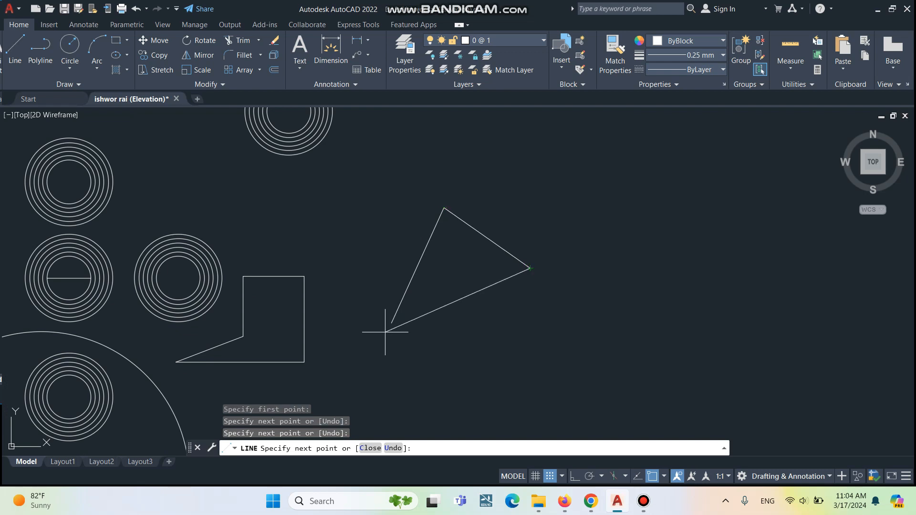
{"action": "left_click", "coordinate": [412, 354]}
{"action": "key", "text": "Escape"}
{"action": "key", "text": "Escape"}
{"action": "middle_click_drag", "start_coordinate": [478, 361], "coordinate": [463, 310]}
{"action": "key", "text": "Escape"}
{"action": "key", "text": "Escape"}
{"action": "middle_click_drag", "start_coordinate": [434, 265], "coordinate": [426, 245]}
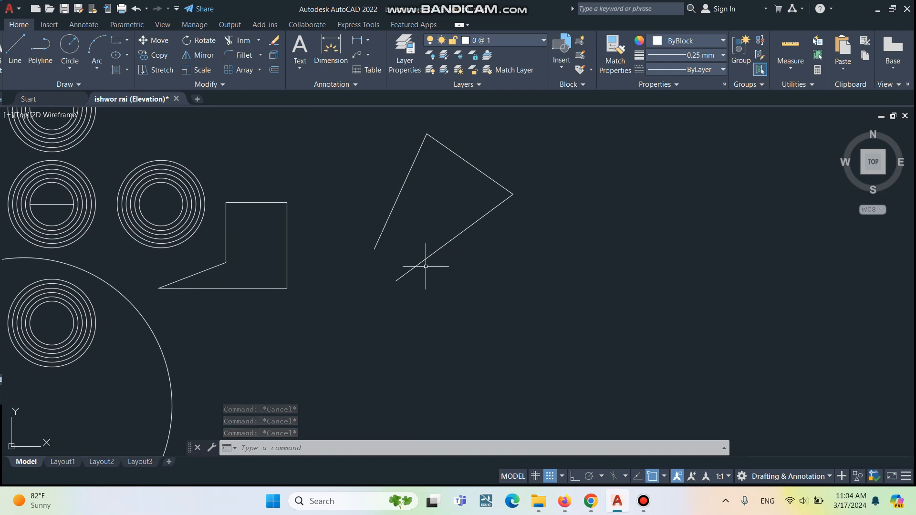
Fillet the two open line ends into a sharp corner so the triangle closes at the lower left
{"action": "scroll", "coordinate": [421, 259], "scroll_direction": "up", "scroll_amount": 2}
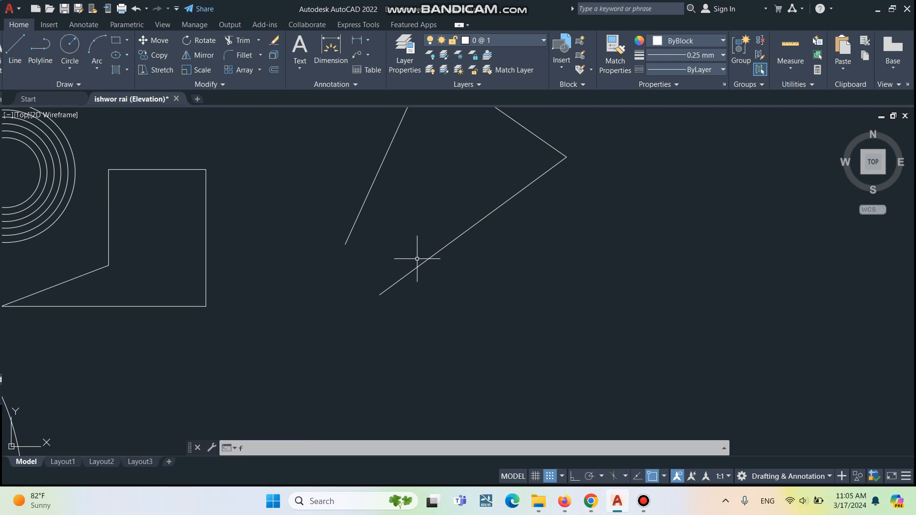
{"action": "scroll", "coordinate": [417, 257], "scroll_direction": "up", "scroll_amount": 2}
{"action": "type", "text": "f"}
{"action": "key", "text": "Return"}
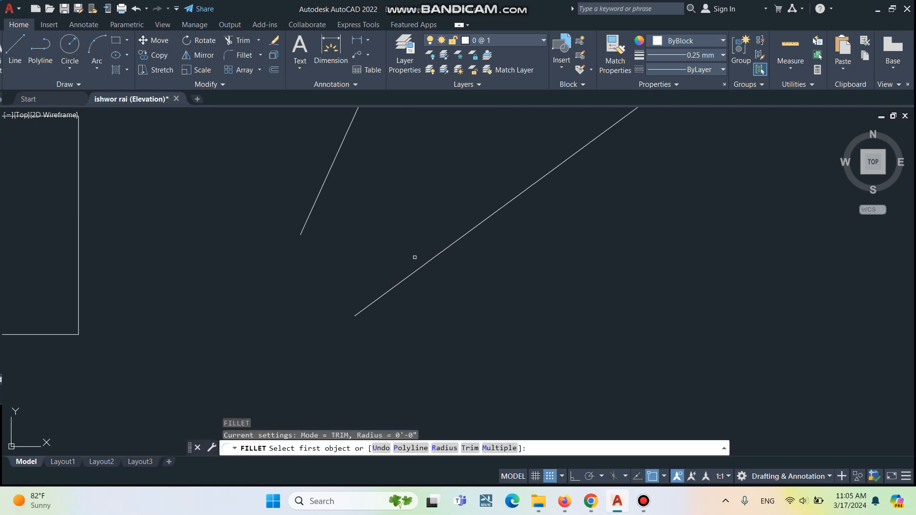
{"action": "left_click", "coordinate": [310, 216]}
{"action": "scroll", "coordinate": [368, 308], "scroll_direction": "down", "scroll_amount": 3}
{"action": "key", "text": "Escape"}
{"action": "key", "text": "Escape"}
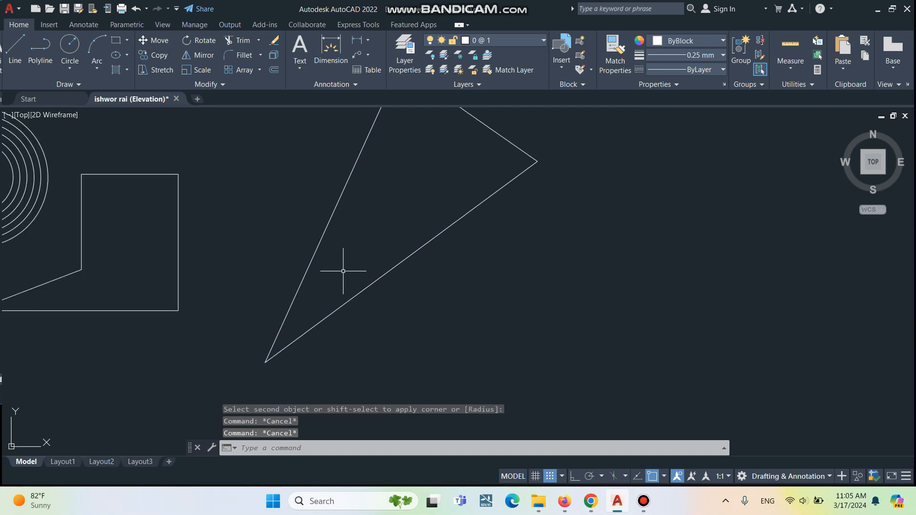
{"action": "key", "text": "Escape"}
Add an aligned dimension to the horizontal line in the original ring set, placing it just above the line
{"action": "scroll", "coordinate": [341, 272], "scroll_direction": "down", "scroll_amount": 2}
{"action": "scroll", "coordinate": [360, 276], "scroll_direction": "down", "scroll_amount": 4}
{"action": "middle_click_drag", "start_coordinate": [314, 260], "coordinate": [361, 243]}
{"action": "scroll", "coordinate": [276, 239], "scroll_direction": "up", "scroll_amount": 4}
{"action": "scroll", "coordinate": [272, 234], "scroll_direction": "up", "scroll_amount": 4}
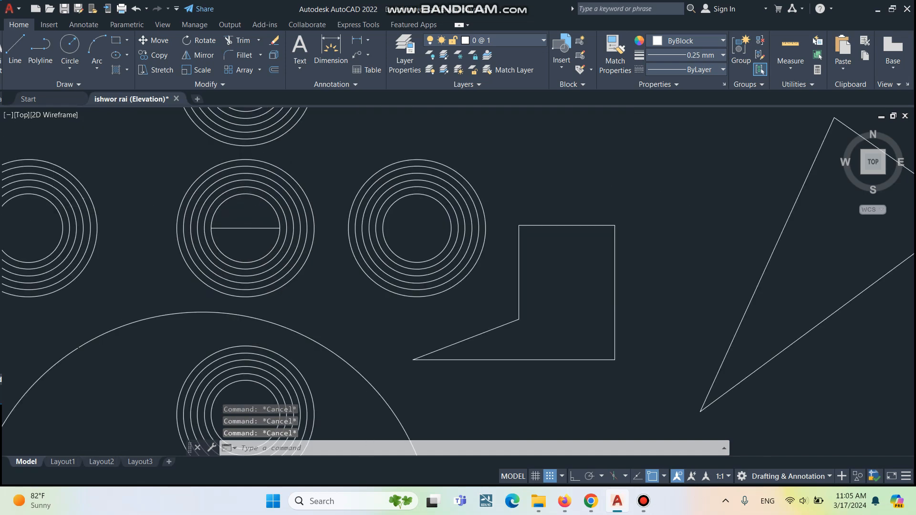
{"action": "scroll", "coordinate": [222, 210], "scroll_direction": "up", "scroll_amount": 2}
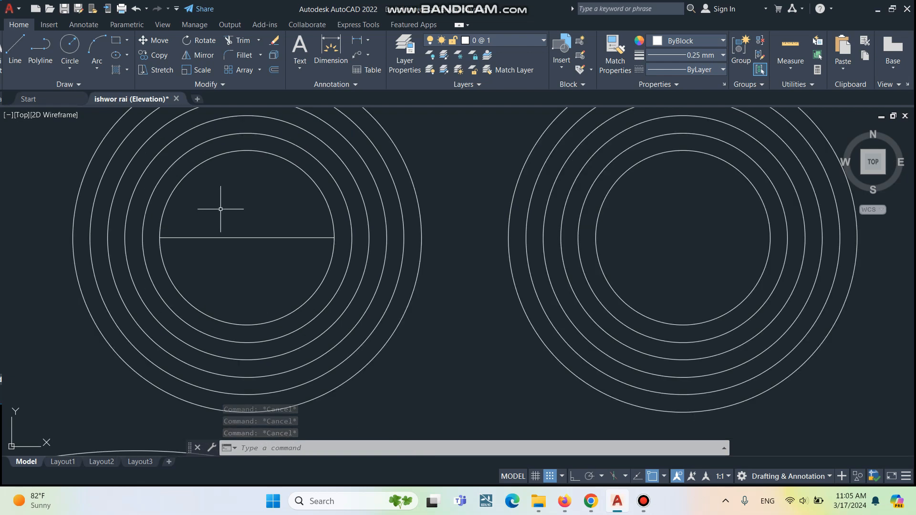
{"action": "key", "text": "Escape"}
{"action": "type", "text": "d"}
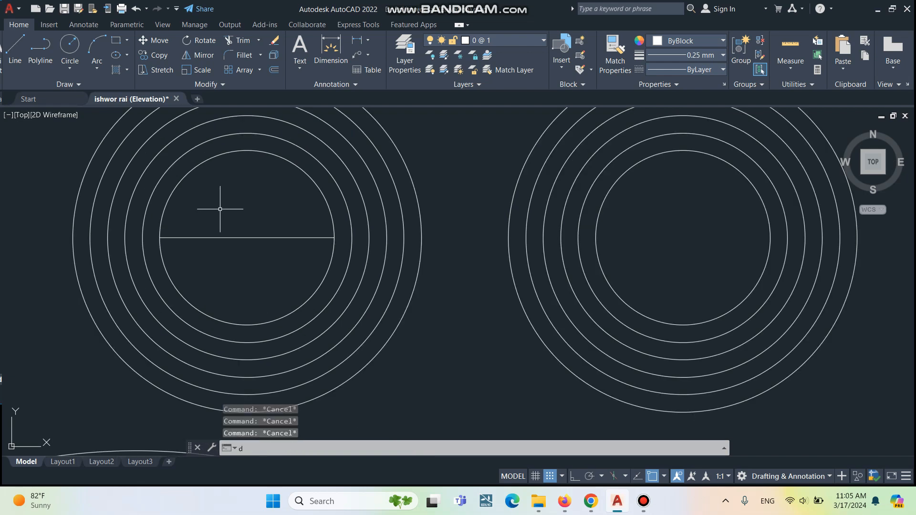
{"action": "type", "text": "al"}
{"action": "key", "text": "Return"}
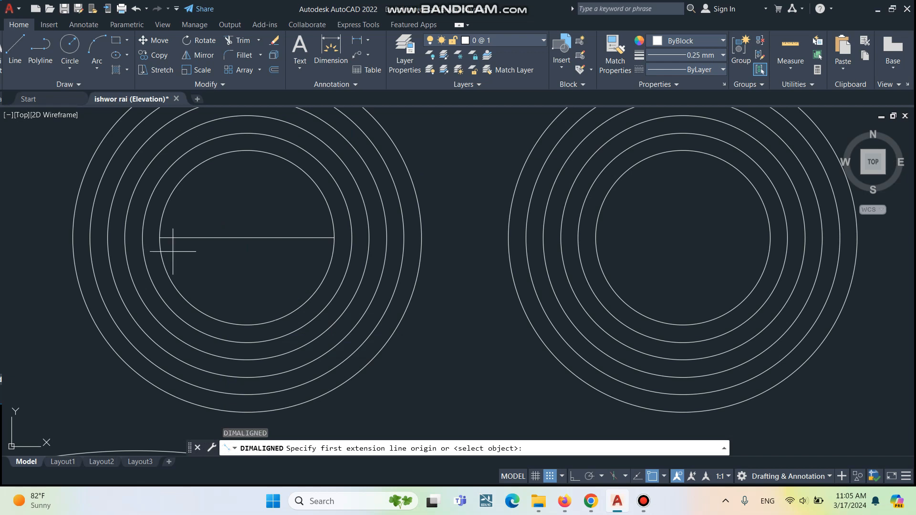
{"action": "left_click", "coordinate": [160, 238]}
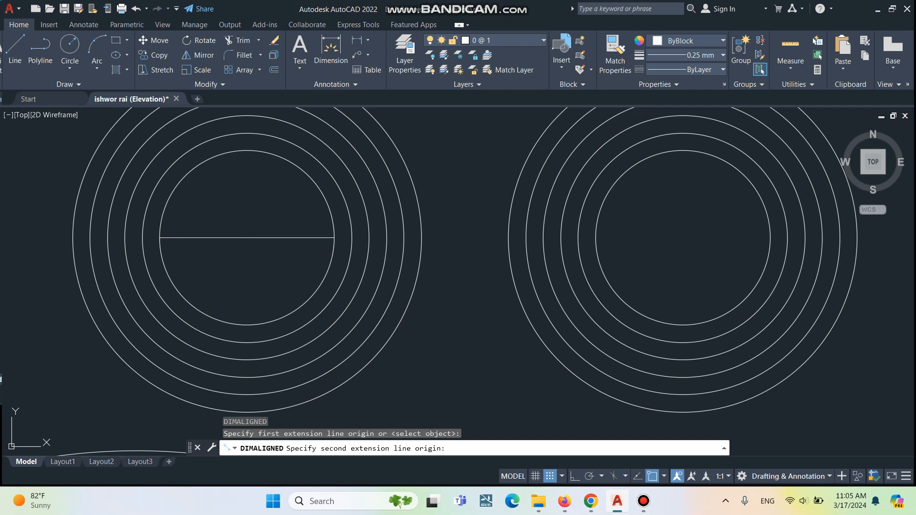
{"action": "left_click", "coordinate": [334, 237]}
{"action": "left_click", "coordinate": [271, 218]}
{"action": "left_click", "coordinate": [274, 224]}
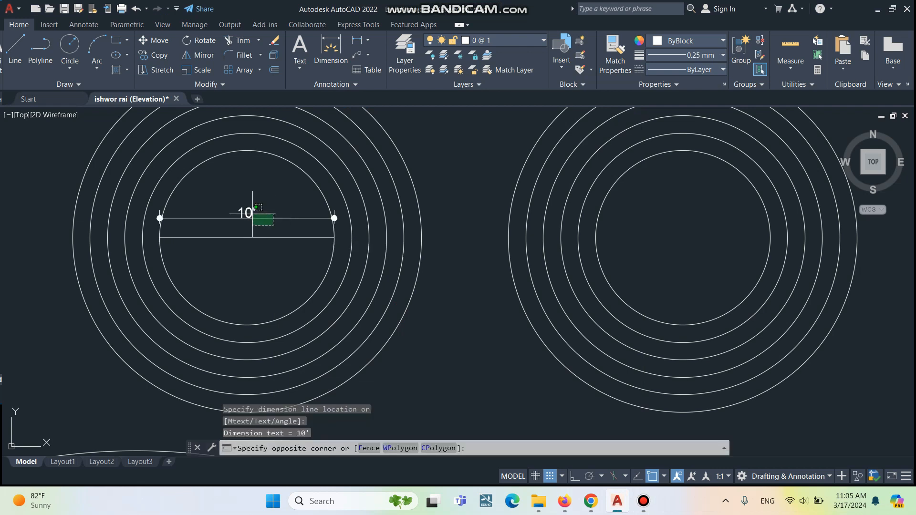
{"action": "left_click", "coordinate": [253, 215]}
{"action": "key", "text": "Escape"}
{"action": "key", "text": "Escape"}
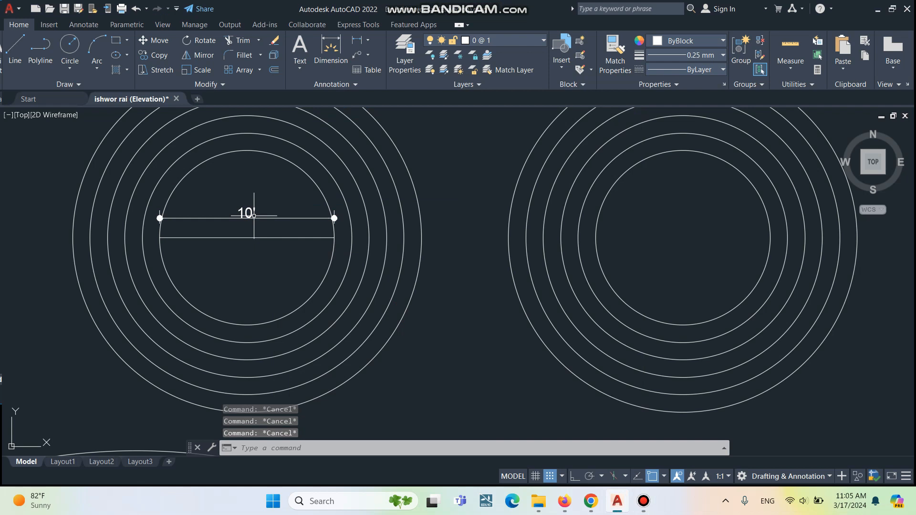
Change the color of the six circles in the ring set right of the original to yellow (241,235,31)
{"action": "scroll", "coordinate": [255, 216], "scroll_direction": "down", "scroll_amount": 4}
{"action": "mouse_move", "coordinate": [338, 219]}
{"action": "middle_mouse_down"}
{"action": "mouse_move", "coordinate": [373, 255]}
{"action": "mouse_move", "coordinate": [366, 282]}
{"action": "mouse_move", "coordinate": [341, 267]}
{"action": "mouse_move", "coordinate": [347, 255]}
{"action": "middle_mouse_up"}
{"action": "scroll", "coordinate": [378, 270], "scroll_direction": "down", "scroll_amount": 2}
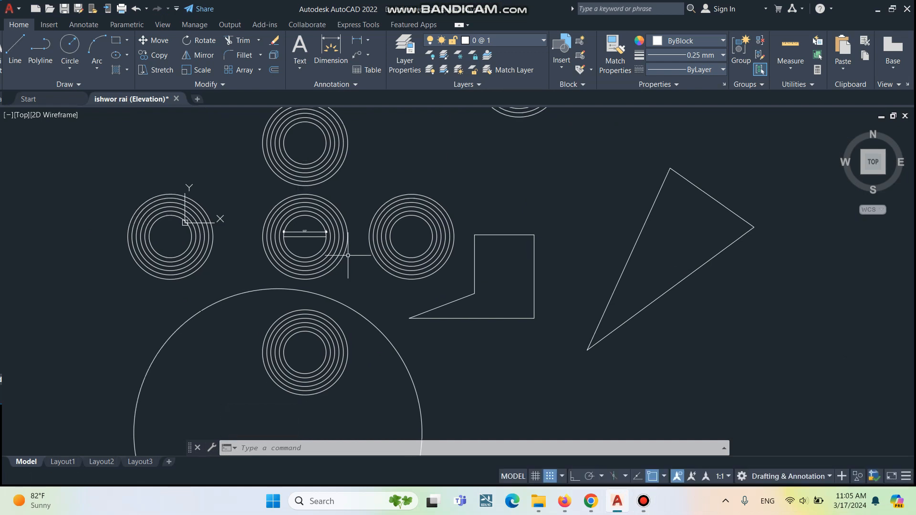
{"action": "left_click", "coordinate": [447, 181]}
{"action": "left_click", "coordinate": [429, 216]}
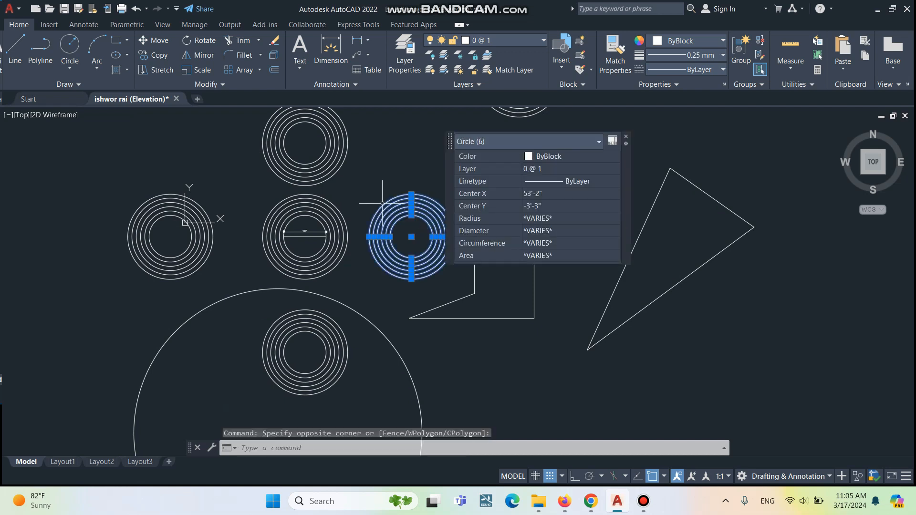
{"action": "left_click", "coordinate": [687, 41]}
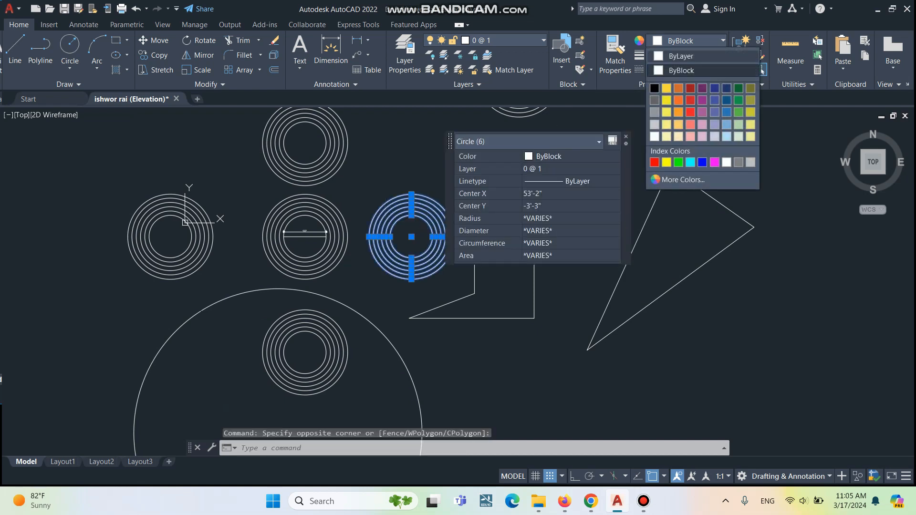
{"action": "left_click", "coordinate": [673, 94]}
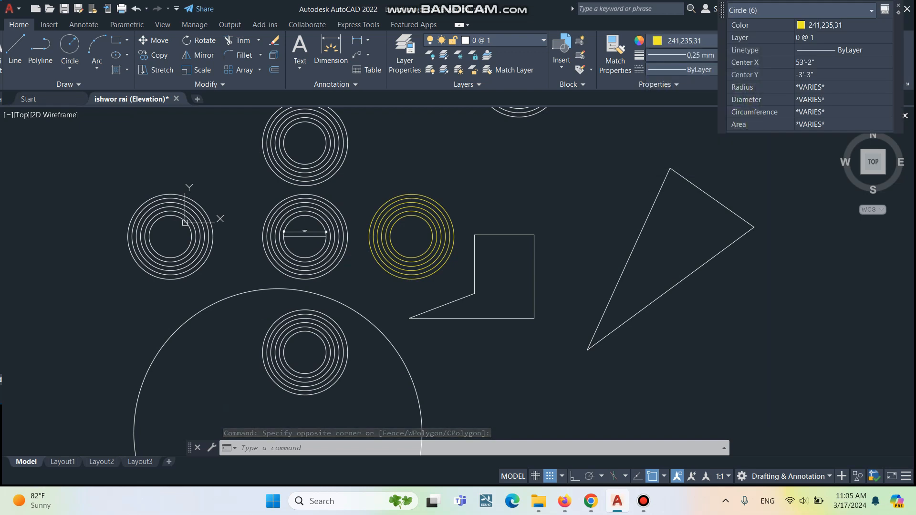
Set the lineweight of the selected yellow circles to 1.58 mm
{"action": "left_click", "coordinate": [682, 55]}
{"action": "scroll", "coordinate": [682, 197], "scroll_direction": "down", "scroll_amount": 1}
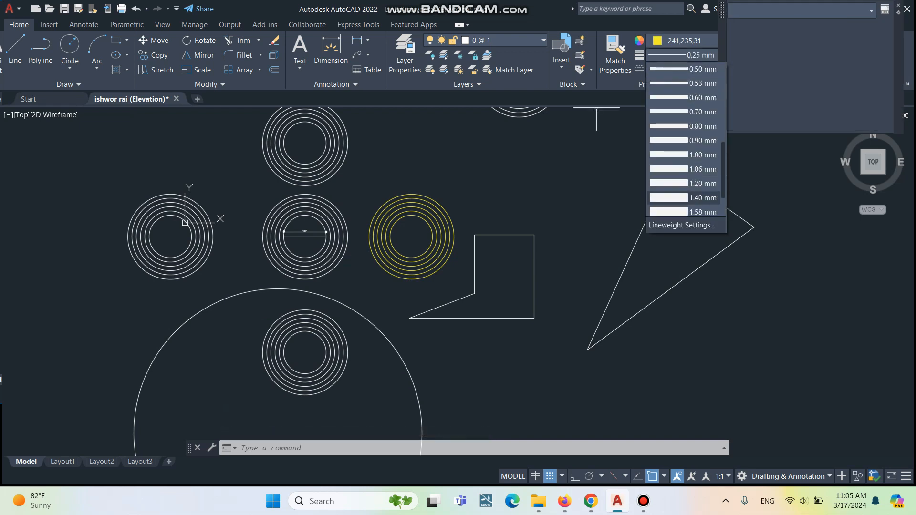
{"action": "left_click", "coordinate": [682, 198]}
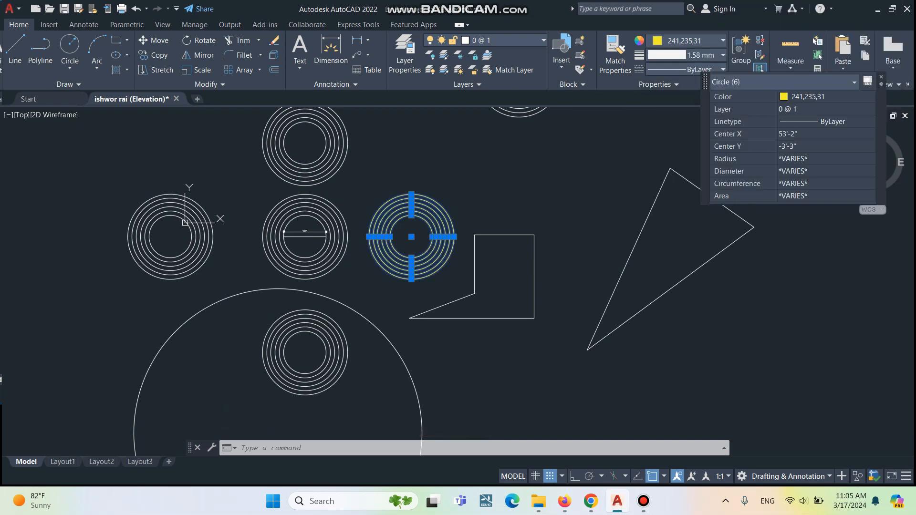
Change the linetype of the six selected yellow circles to a dashed pattern and clear the selection
{"action": "left_click", "coordinate": [686, 70]}
{"action": "left_click", "coordinate": [692, 169]}
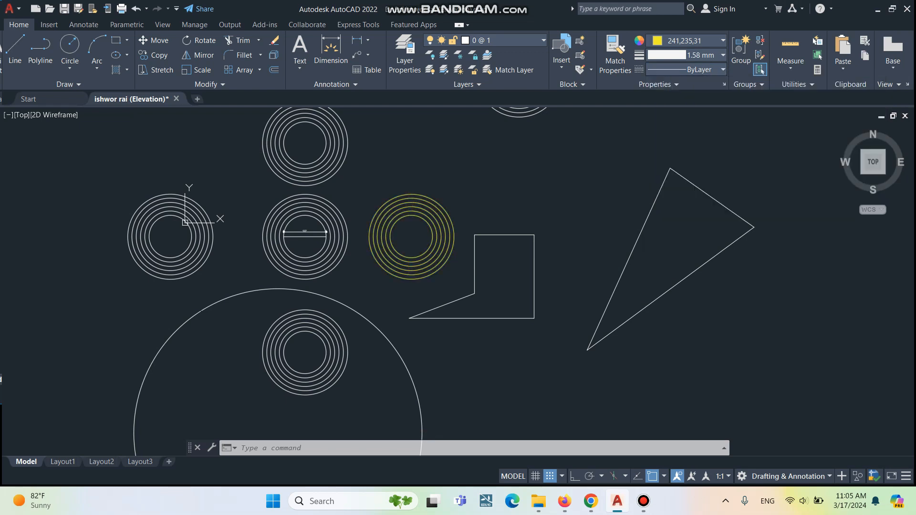
{"action": "scroll", "coordinate": [429, 216], "scroll_direction": "up", "scroll_amount": 6}
{"action": "key", "text": "Escape"}
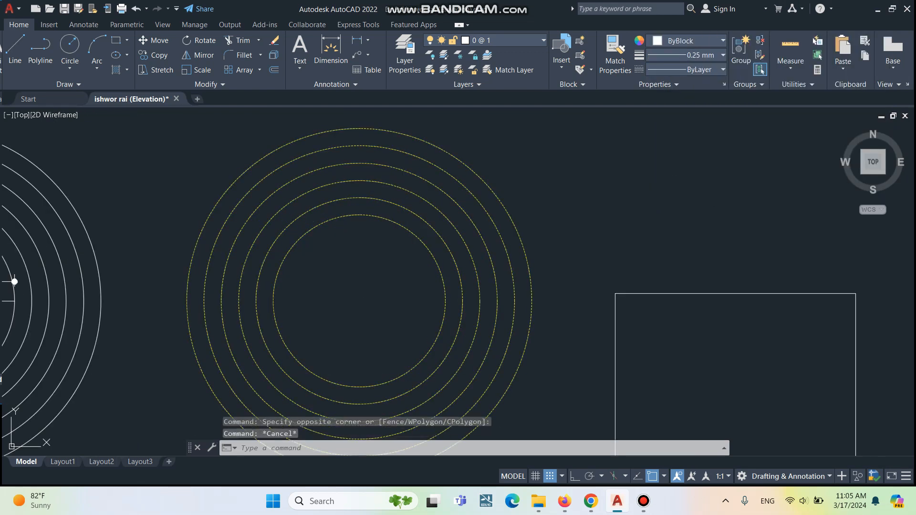
{"action": "key", "text": "Escape"}
{"action": "key", "text": "Escape"}
{"action": "scroll", "coordinate": [370, 170], "scroll_direction": "up", "scroll_amount": 5}
{"action": "scroll", "coordinate": [368, 162], "scroll_direction": "down", "scroll_amount": 5}
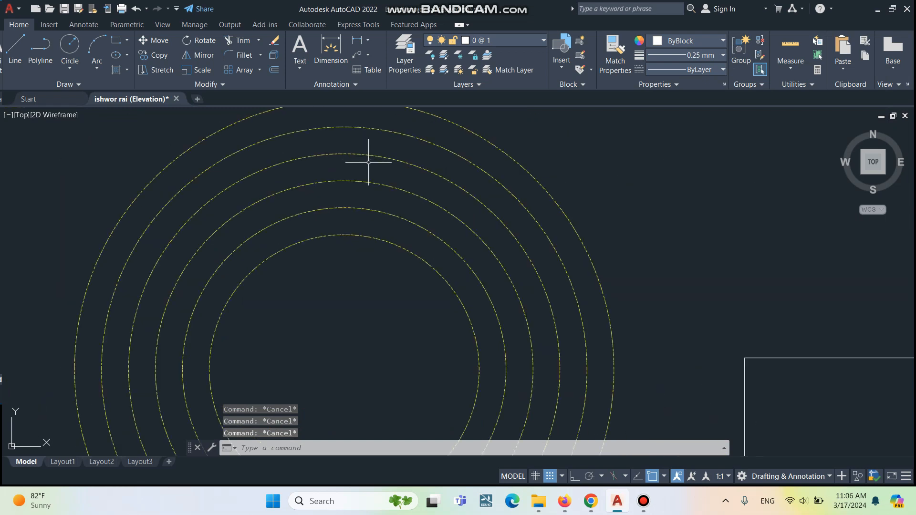
{"action": "scroll", "coordinate": [389, 163], "scroll_direction": "down", "scroll_amount": 5}
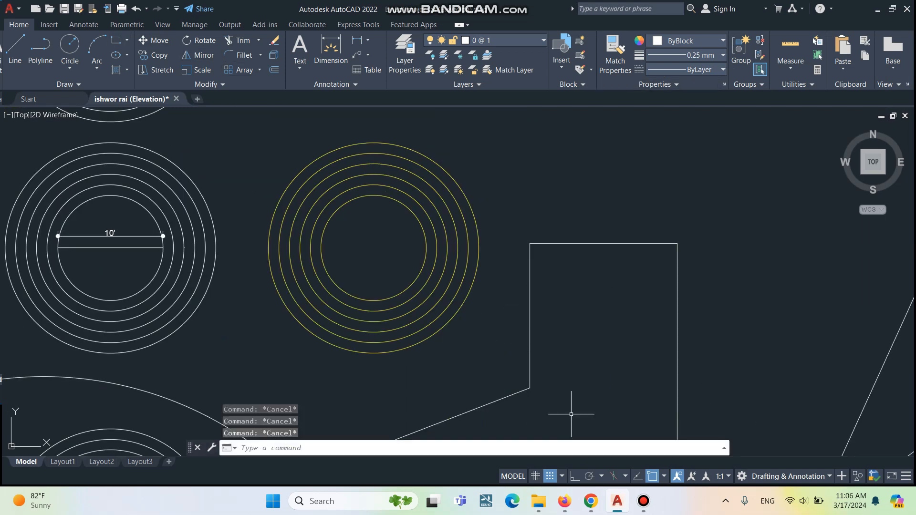
{"action": "left_click", "coordinate": [49, 25]}
{"action": "left_click", "coordinate": [84, 25]}
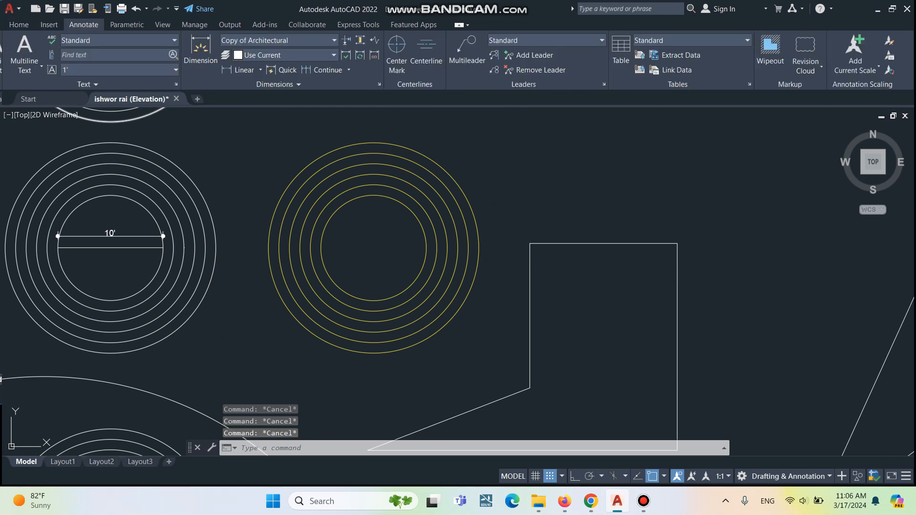
{"action": "left_click", "coordinate": [127, 24]}
{"action": "left_click", "coordinate": [195, 24]}
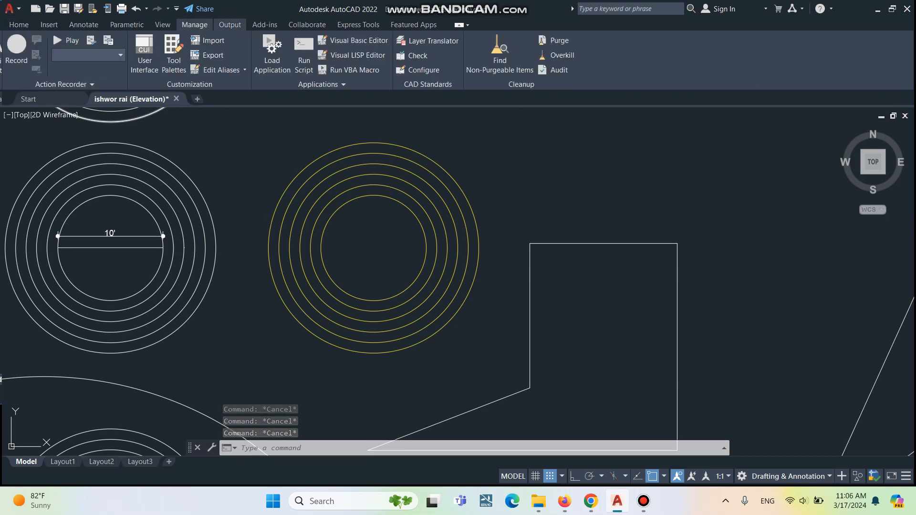
{"action": "left_click", "coordinate": [230, 25]}
{"action": "left_click", "coordinate": [264, 24]}
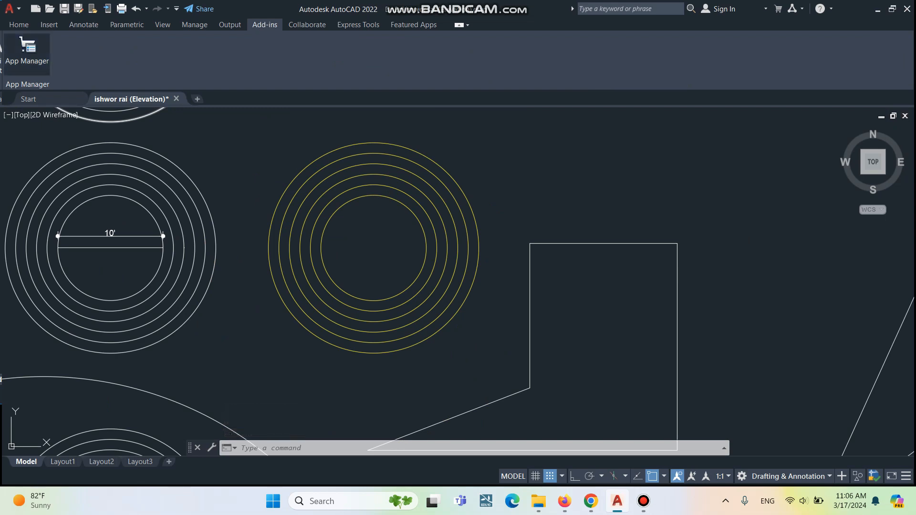
{"action": "left_click", "coordinate": [18, 24]}
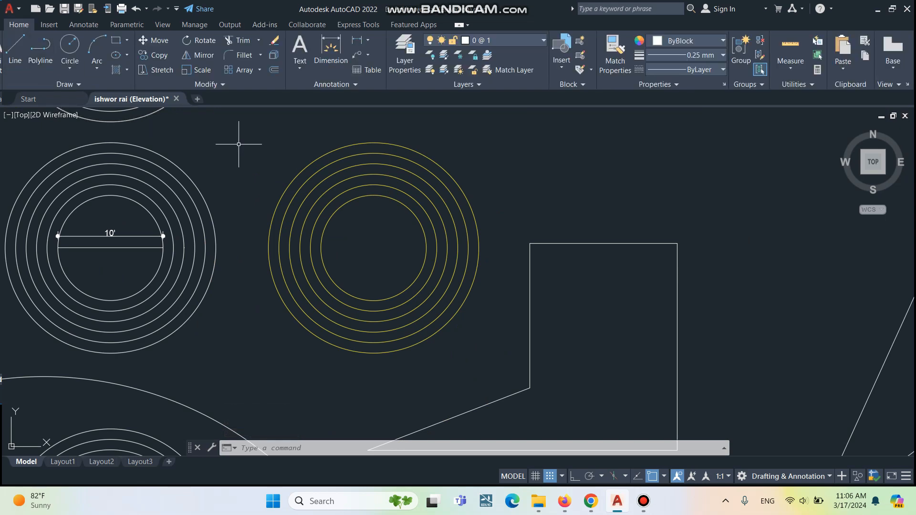
{"action": "key", "text": "Escape"}
{"action": "key", "text": "Escape"}
{"action": "key", "text": "Escape"}
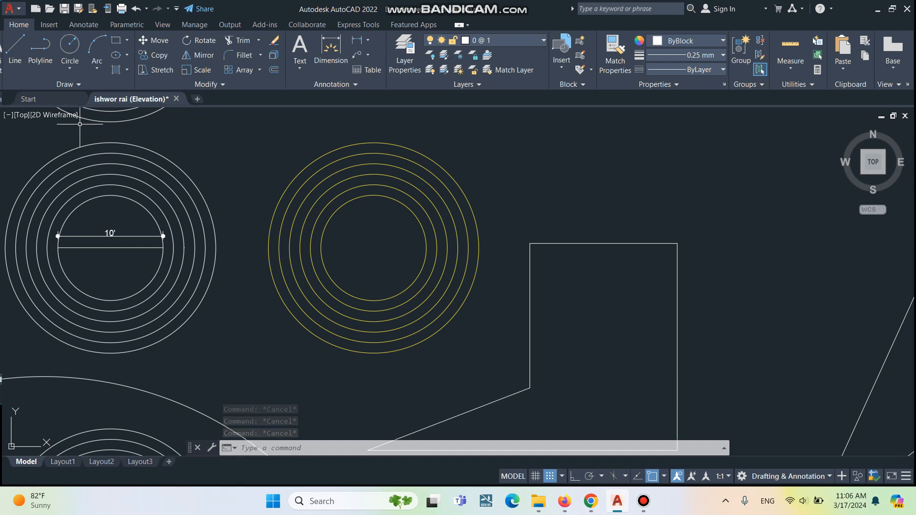
{"action": "left_click", "coordinate": [9, 9]}
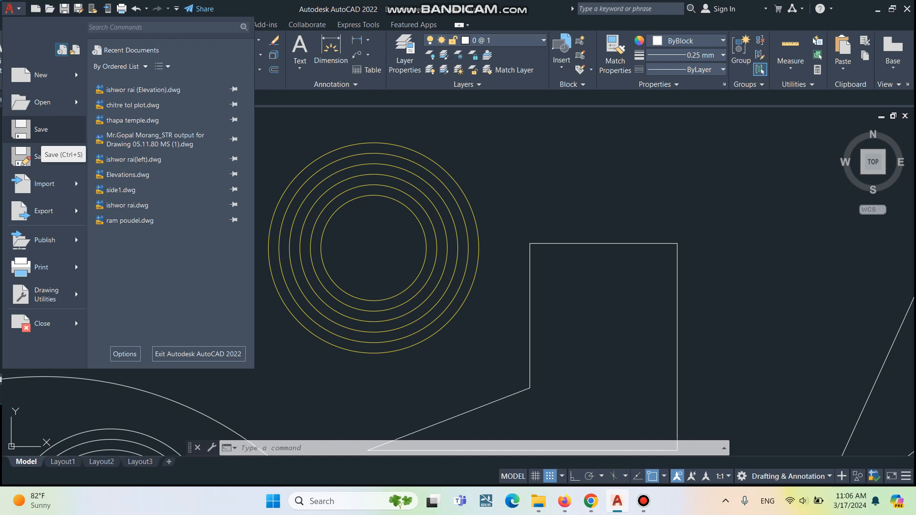
{"action": "left_click", "coordinate": [519, 140]}
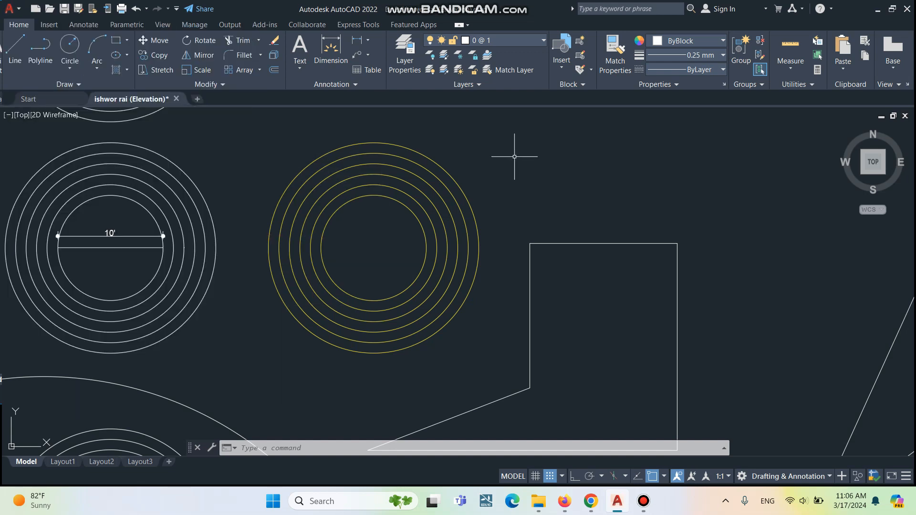
{"action": "key", "text": "Escape"}
{"action": "key", "text": "Escape"}
{"action": "key", "text": "Escape"}
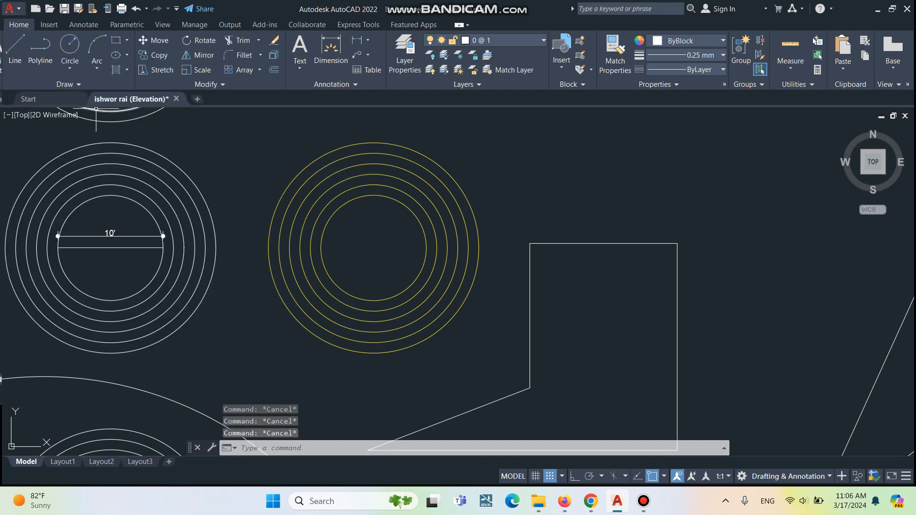
Try to save the drawing under its existing file name as an AutoCAD 2007/LT2007 Drawing (*.dwg), cancelling the file replacement
{"action": "left_click", "coordinate": [10, 9]}
{"action": "key", "text": "Escape"}
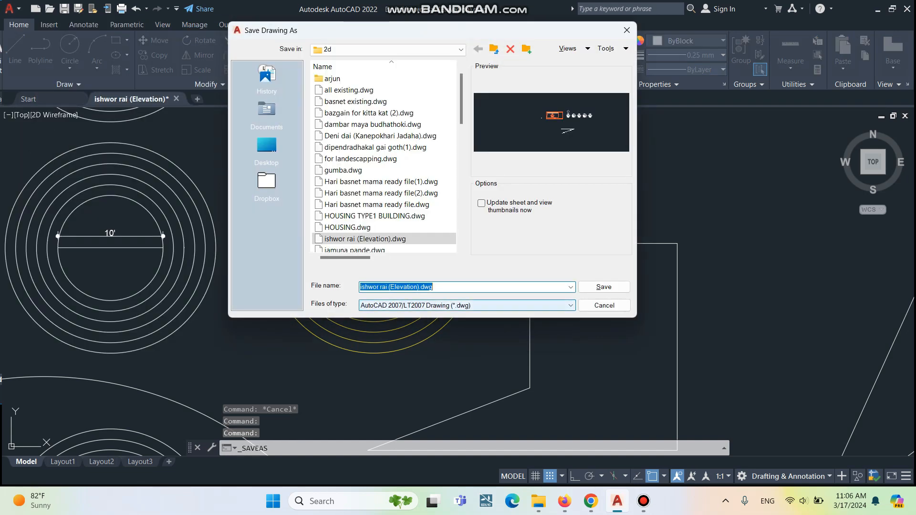
{"action": "left_click", "coordinate": [467, 305]}
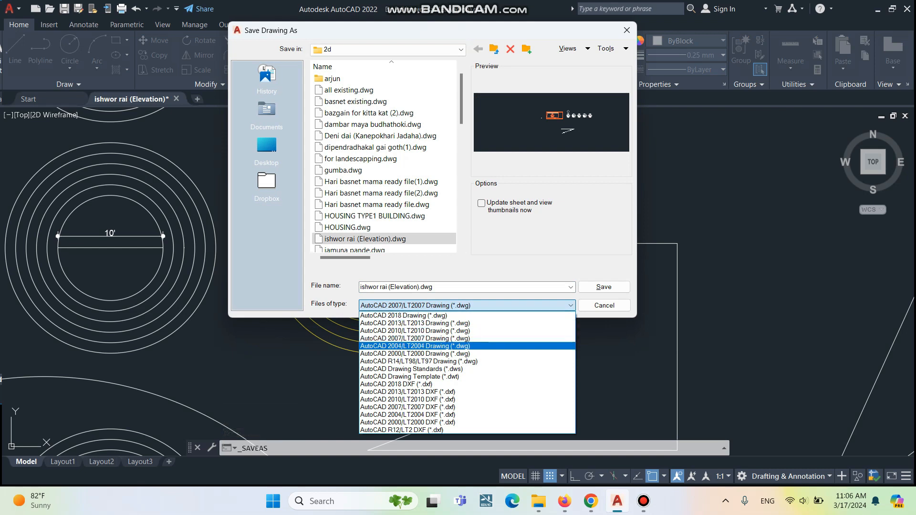
{"action": "left_click", "coordinate": [448, 305]}
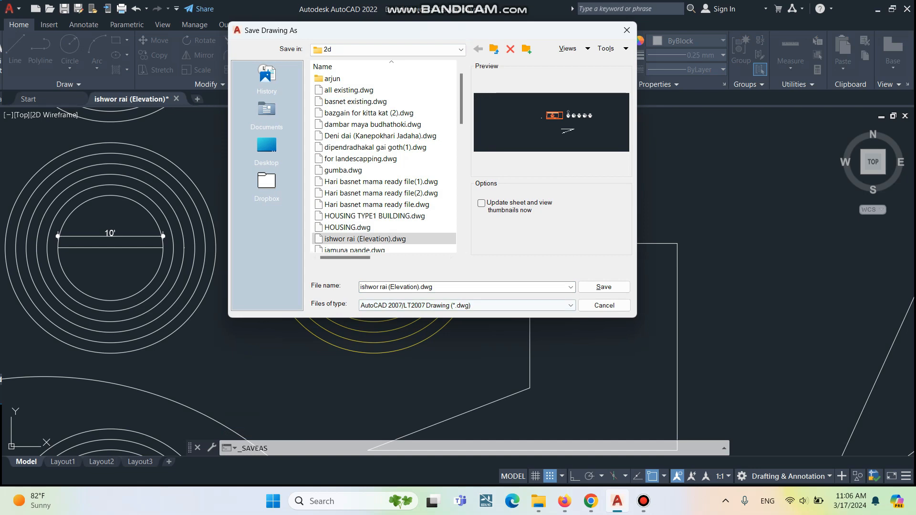
{"action": "left_click", "coordinate": [467, 306]}
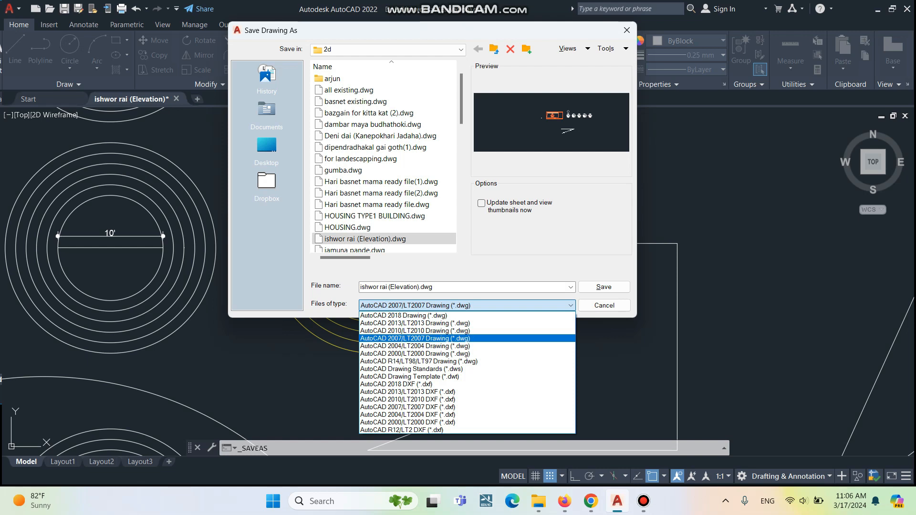
{"action": "left_click", "coordinate": [604, 287]}
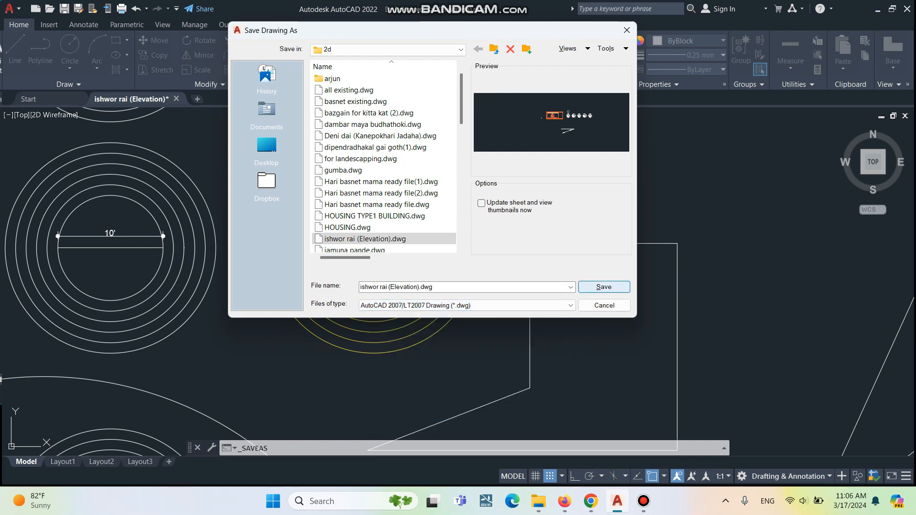
{"action": "left_click", "coordinate": [604, 287]}
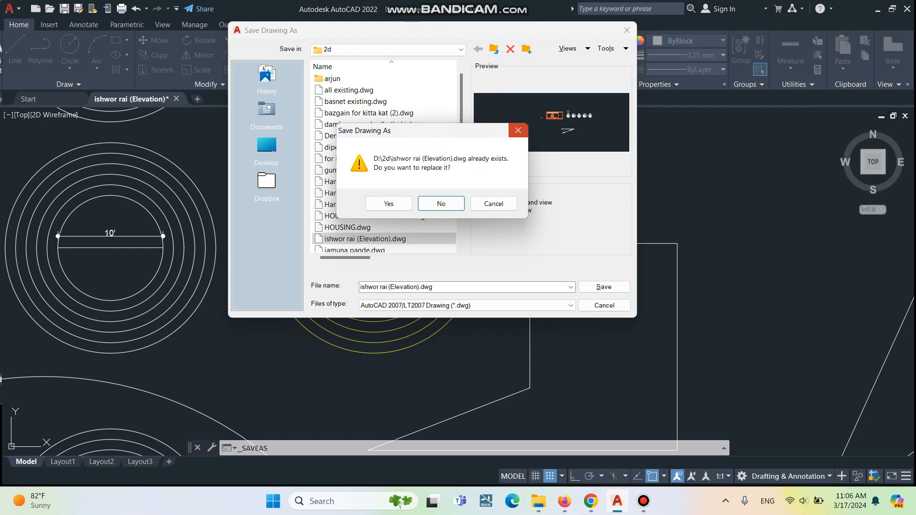
{"action": "left_click", "coordinate": [518, 130]}
{"action": "left_click", "coordinate": [626, 30]}
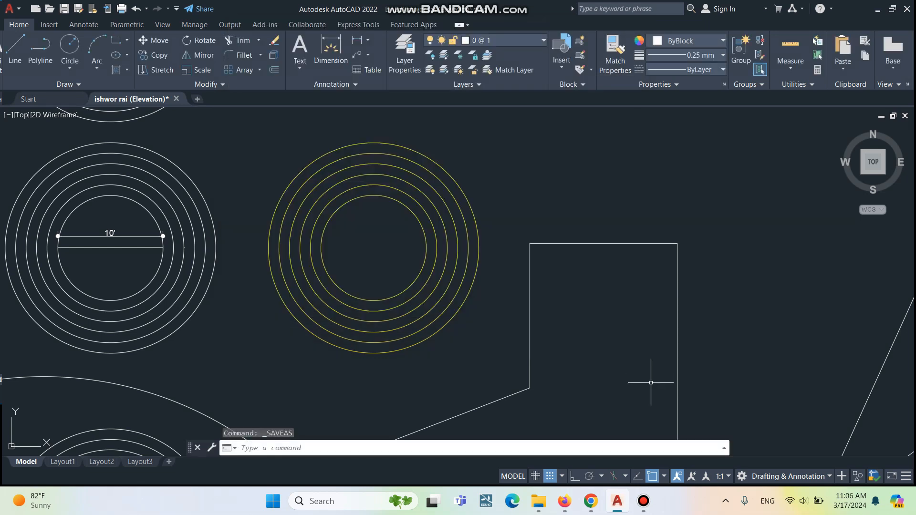